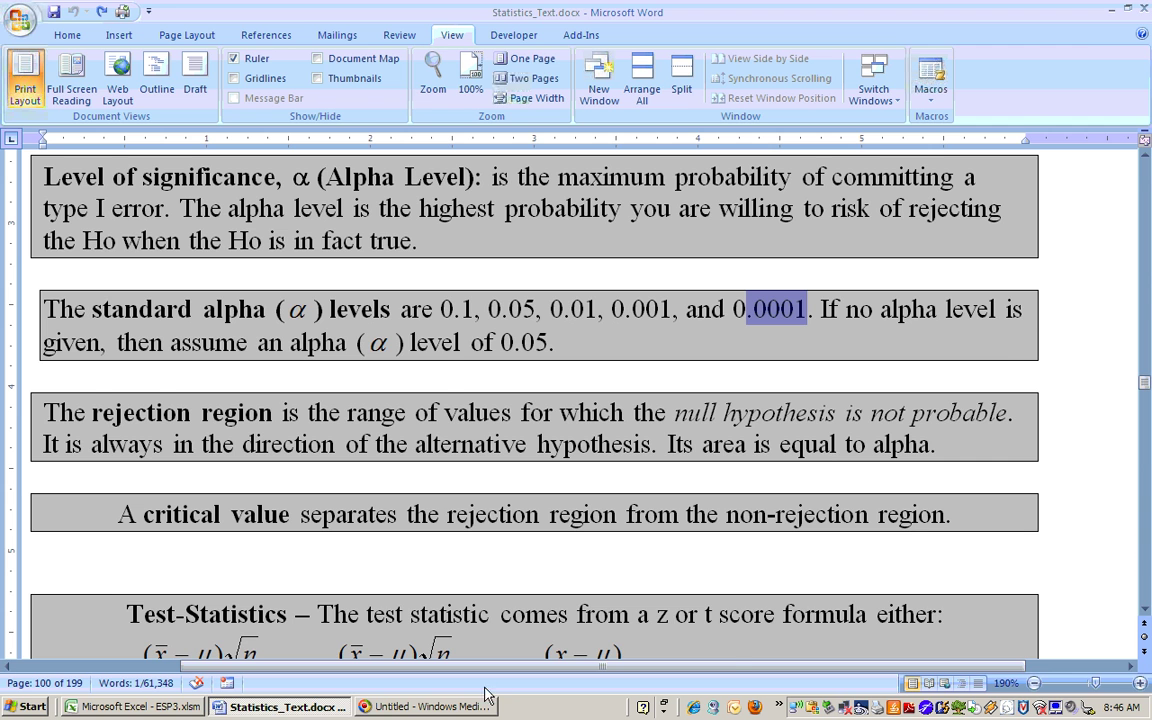
Switch to the ESP3.xlsm workbook in Excel and examine the alpha level cells of the two-tailed and right-tailed tests
click(123, 708)
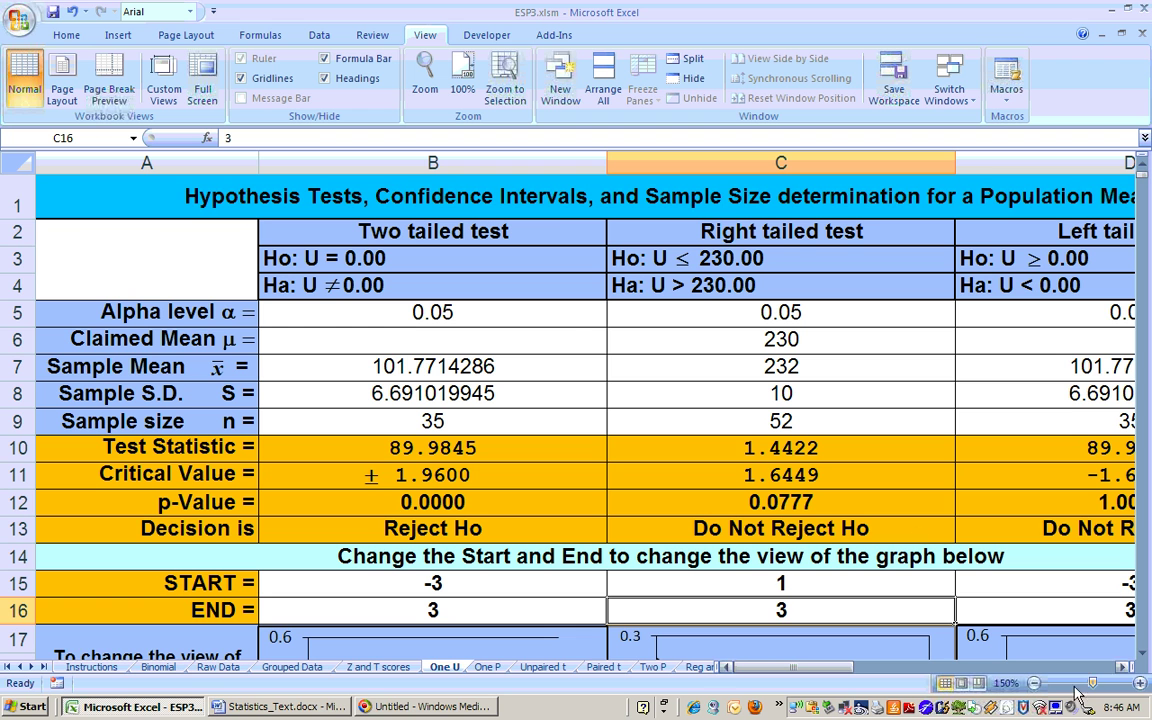
click(1143, 657)
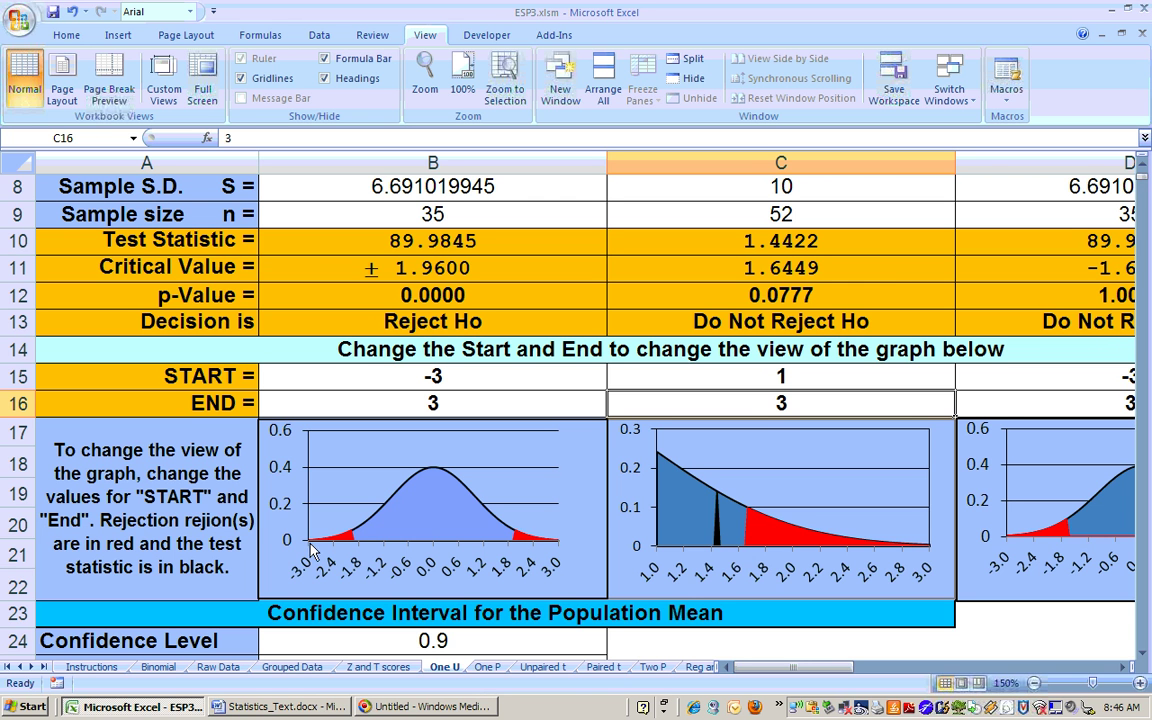
click(1143, 164)
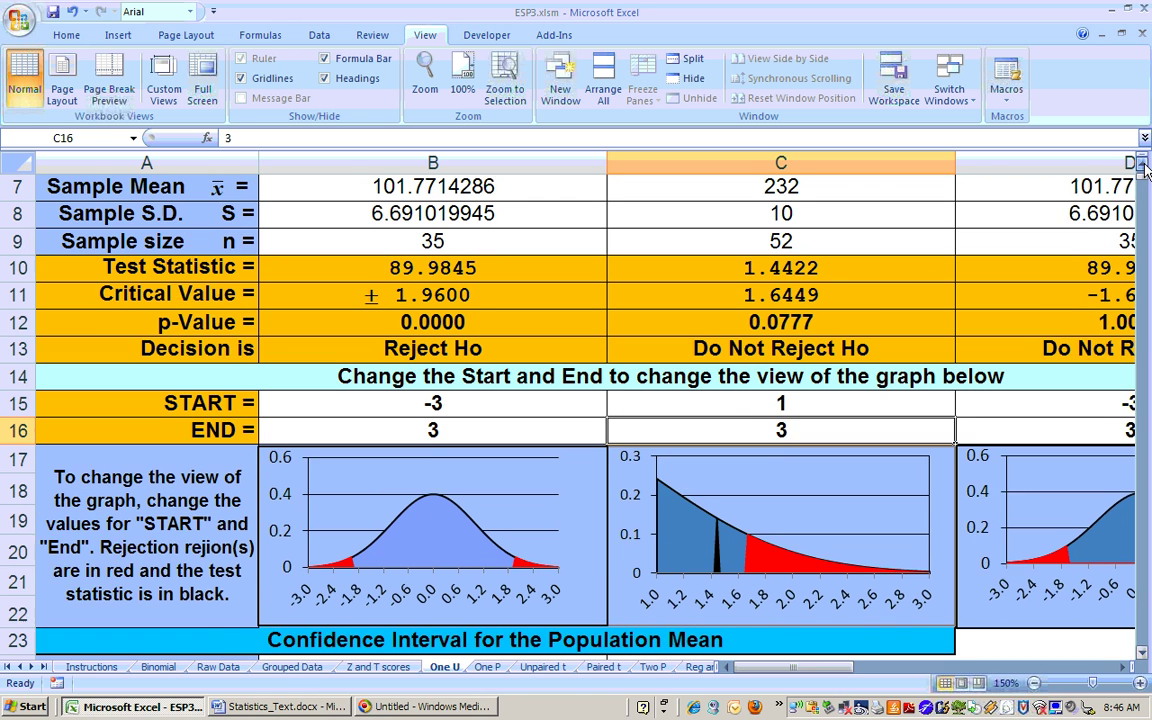
click(1143, 164)
click(1143, 164)
click(1143, 164)
click(420, 213)
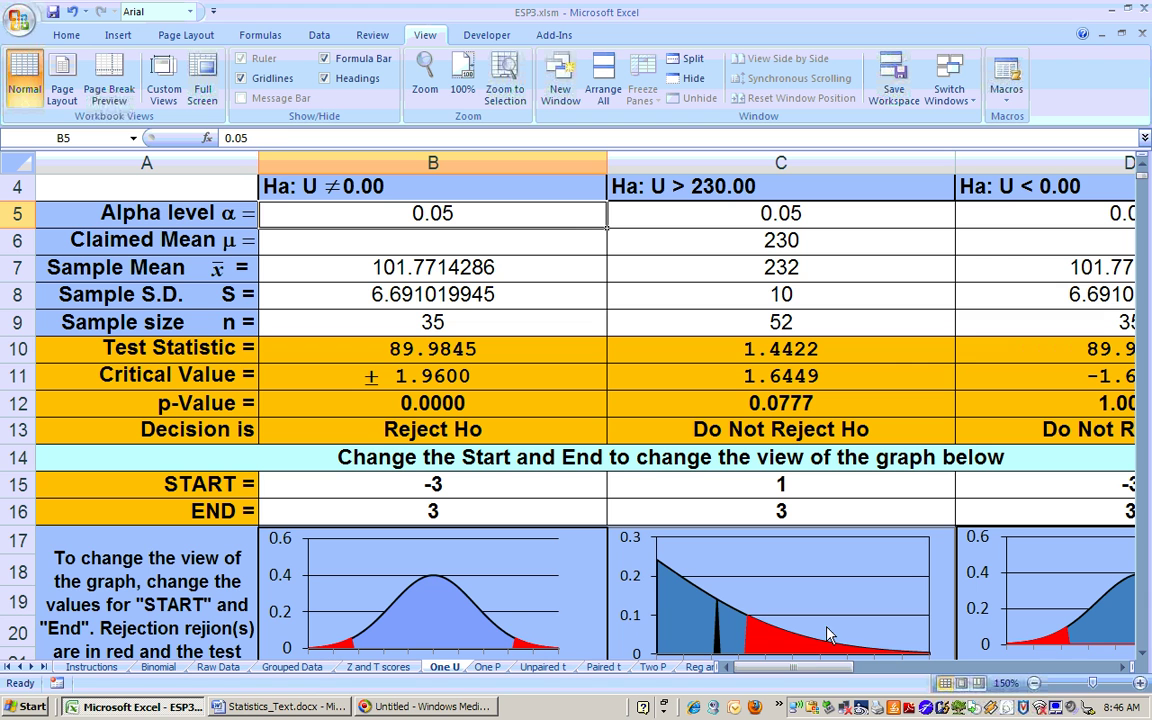
click(828, 212)
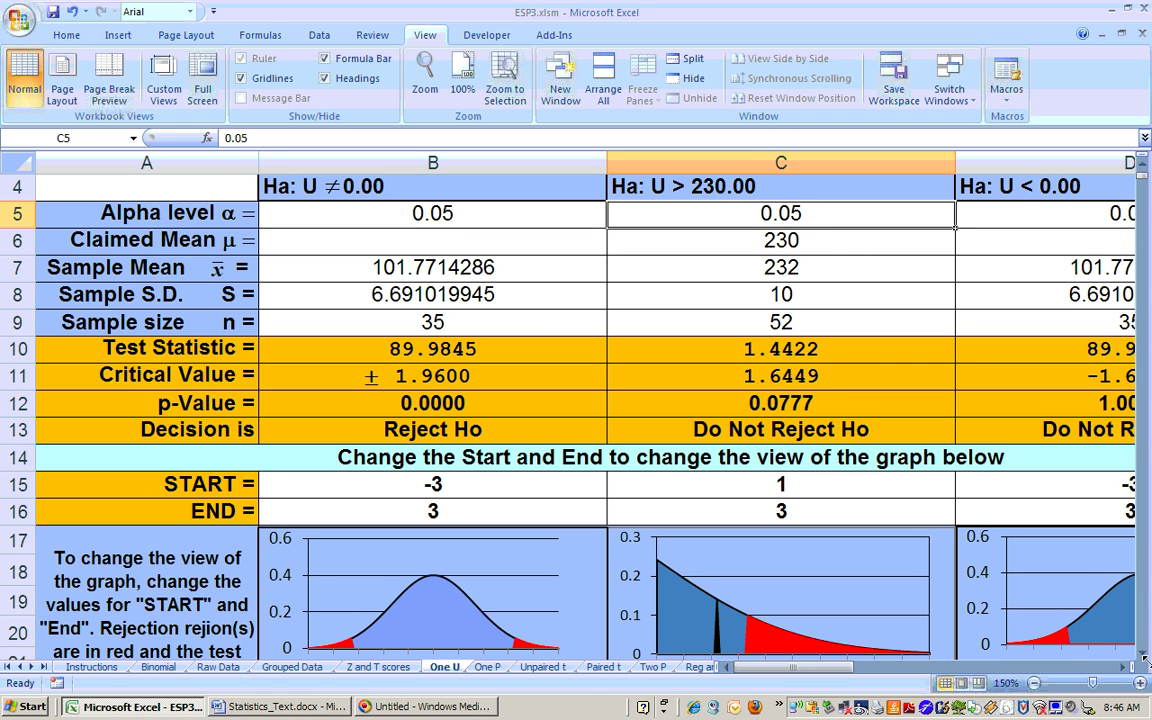
Compare the red rejection regions in the graphs of the two-tailed, right-tailed and left-tailed tests
scroll(1029, 595, down, 1)
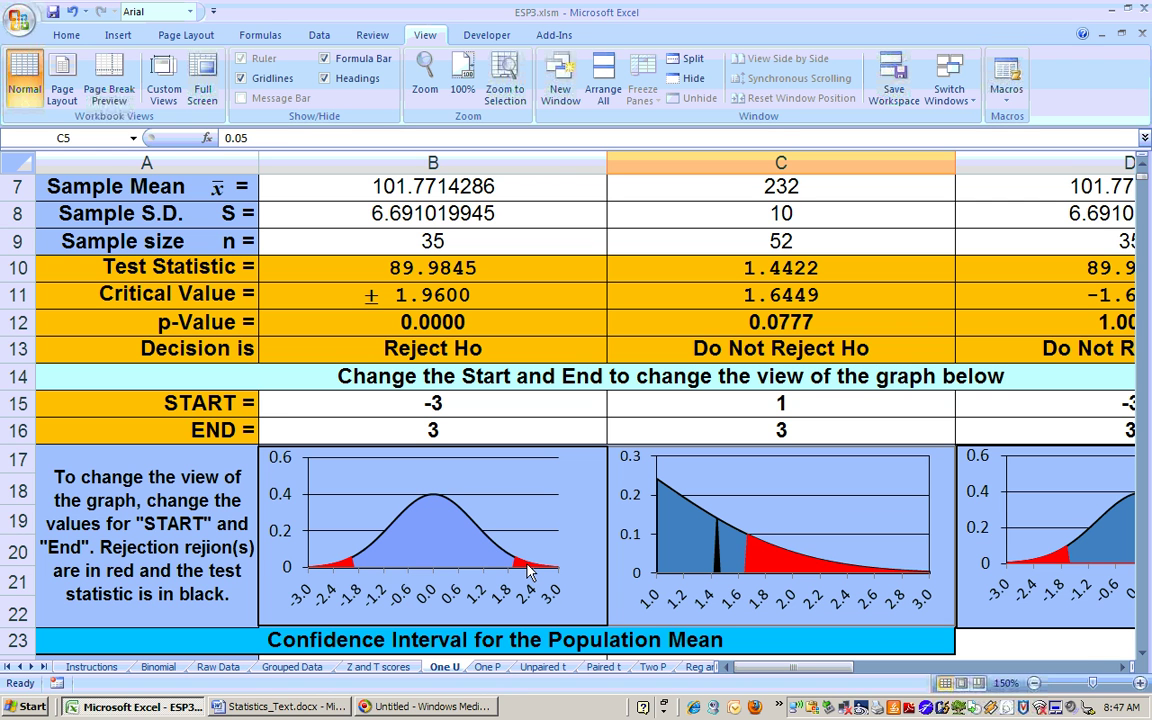
click(1143, 163)
click(1143, 163)
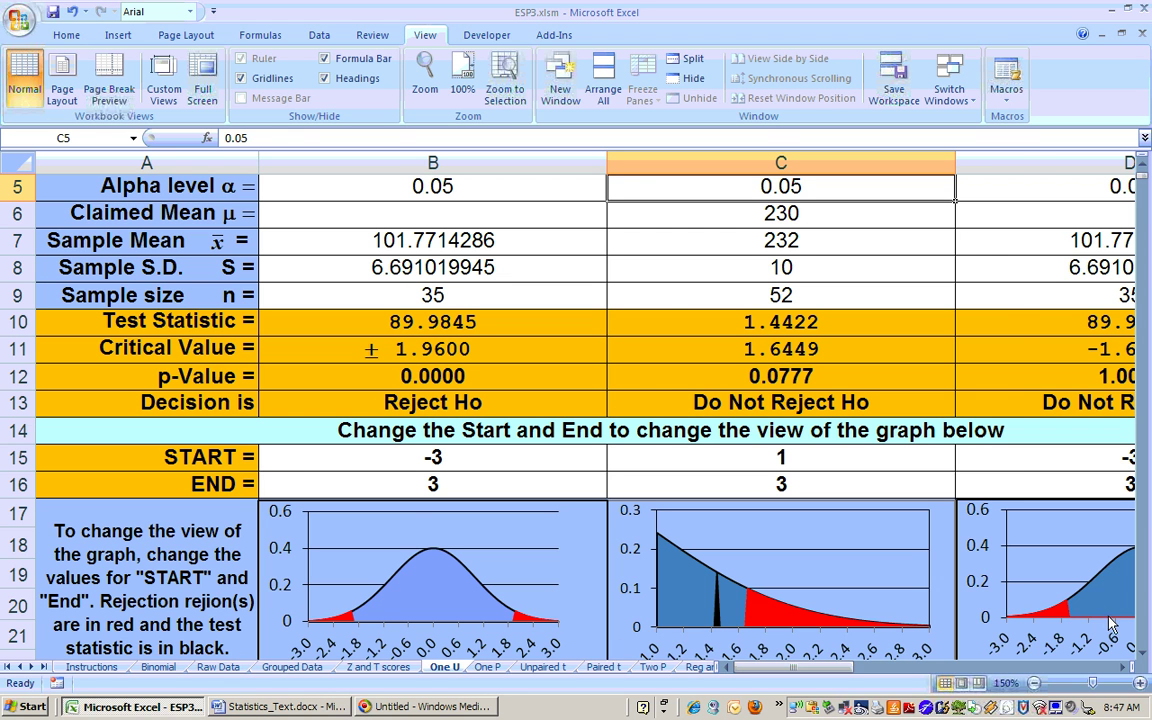
click(1125, 668)
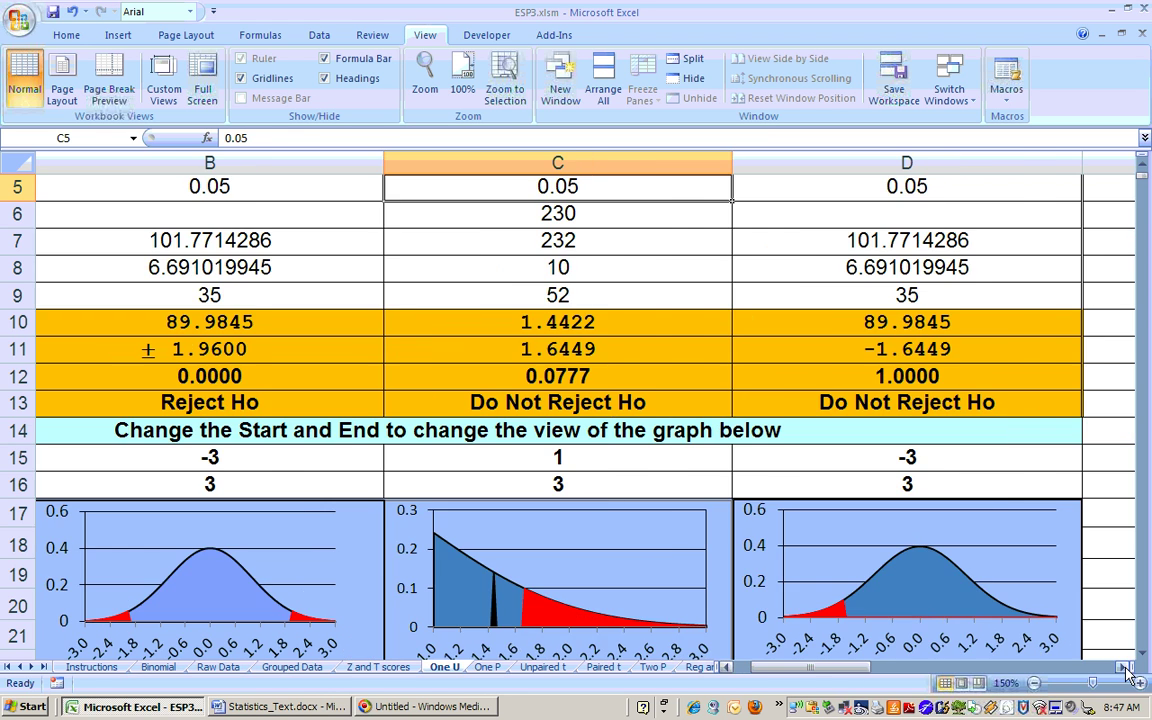
click(1125, 668)
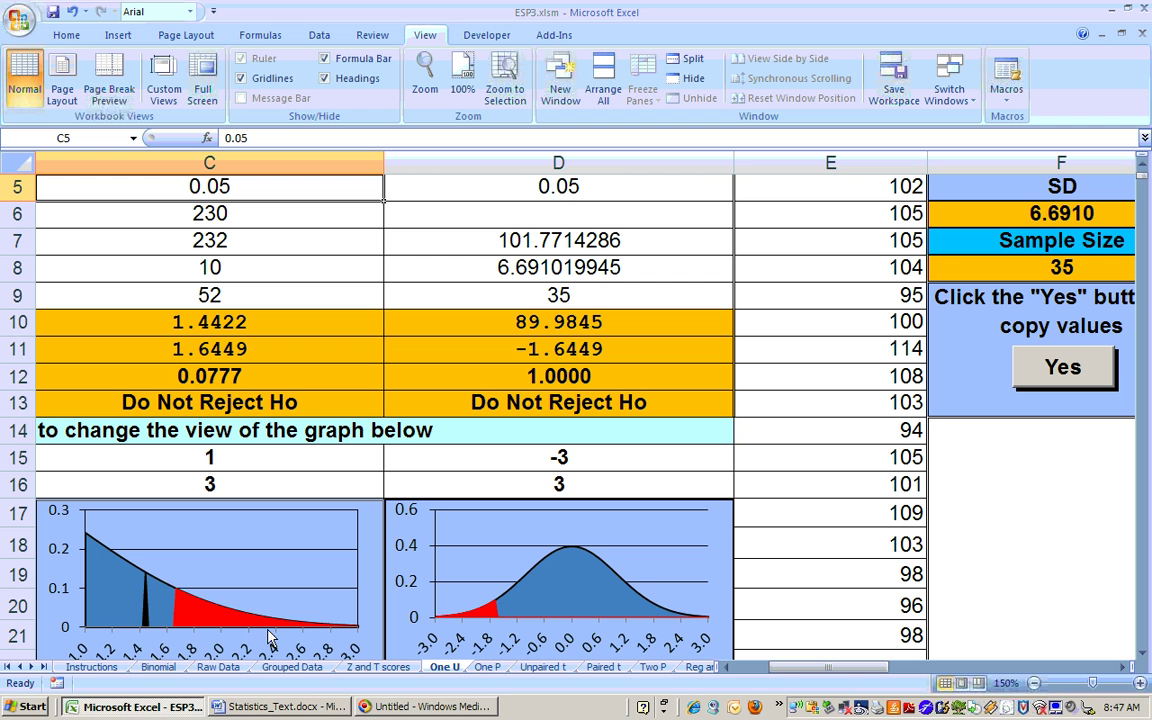
drag(815, 670, 775, 679)
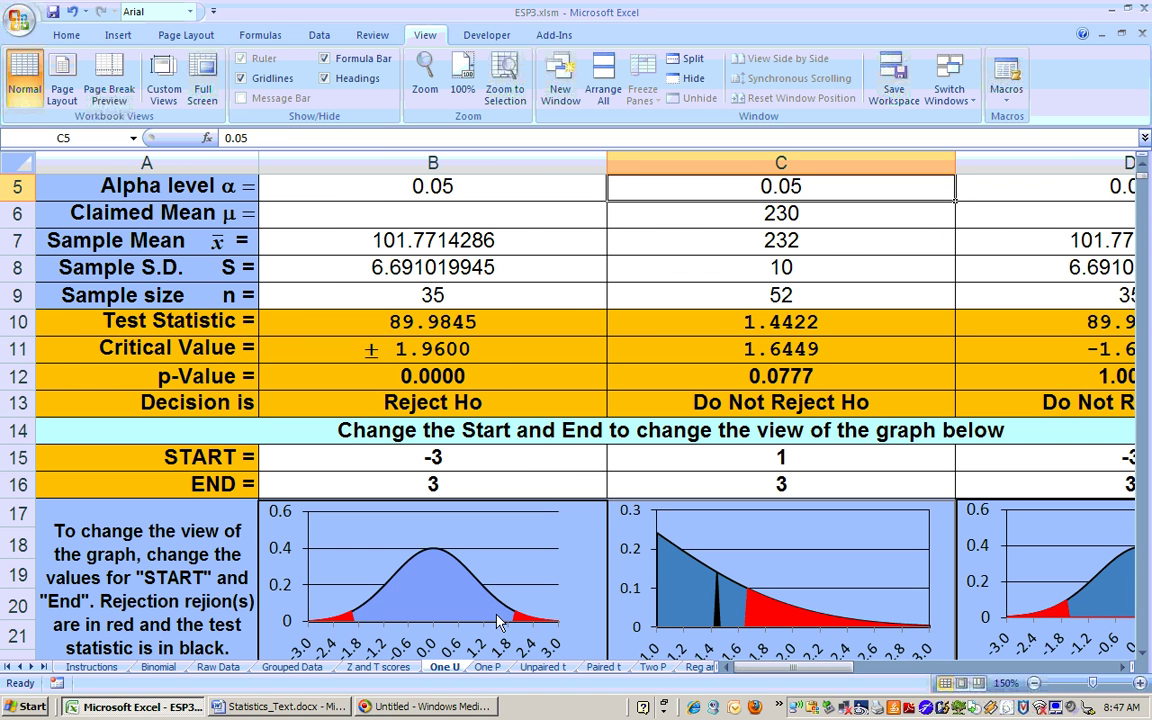
Read the critical value definition in the Word text, then inspect the right-tailed and left-tailed critical value cells in Excel
click(276, 708)
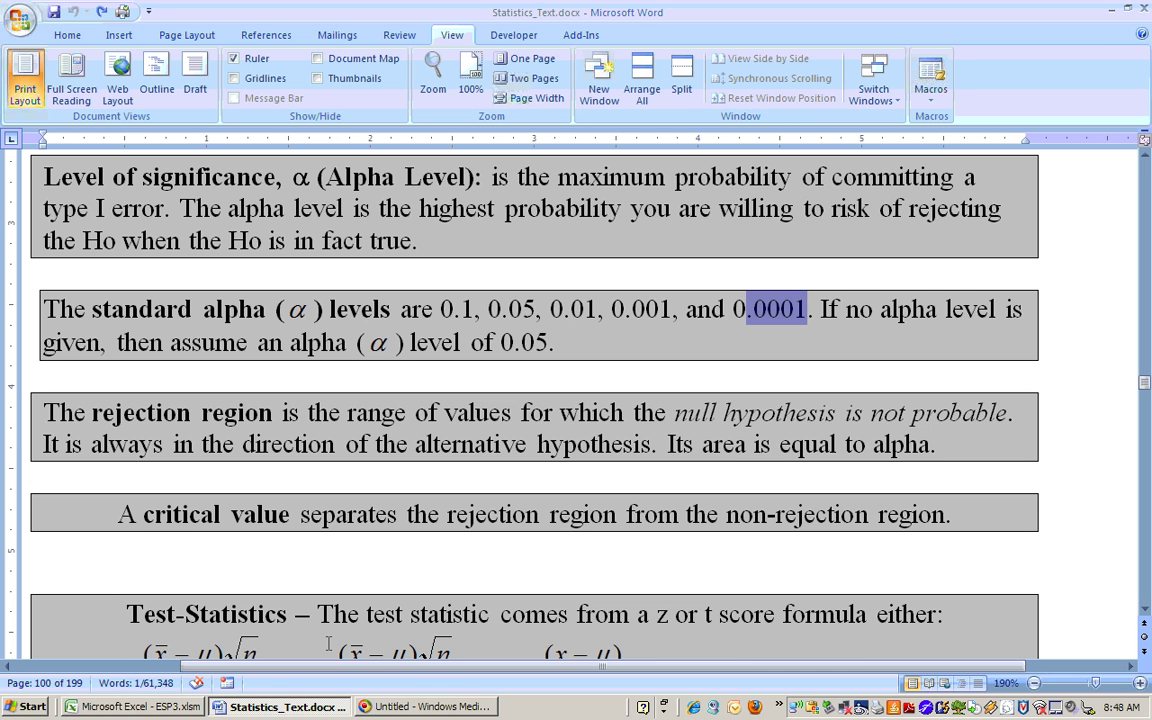
click(150, 707)
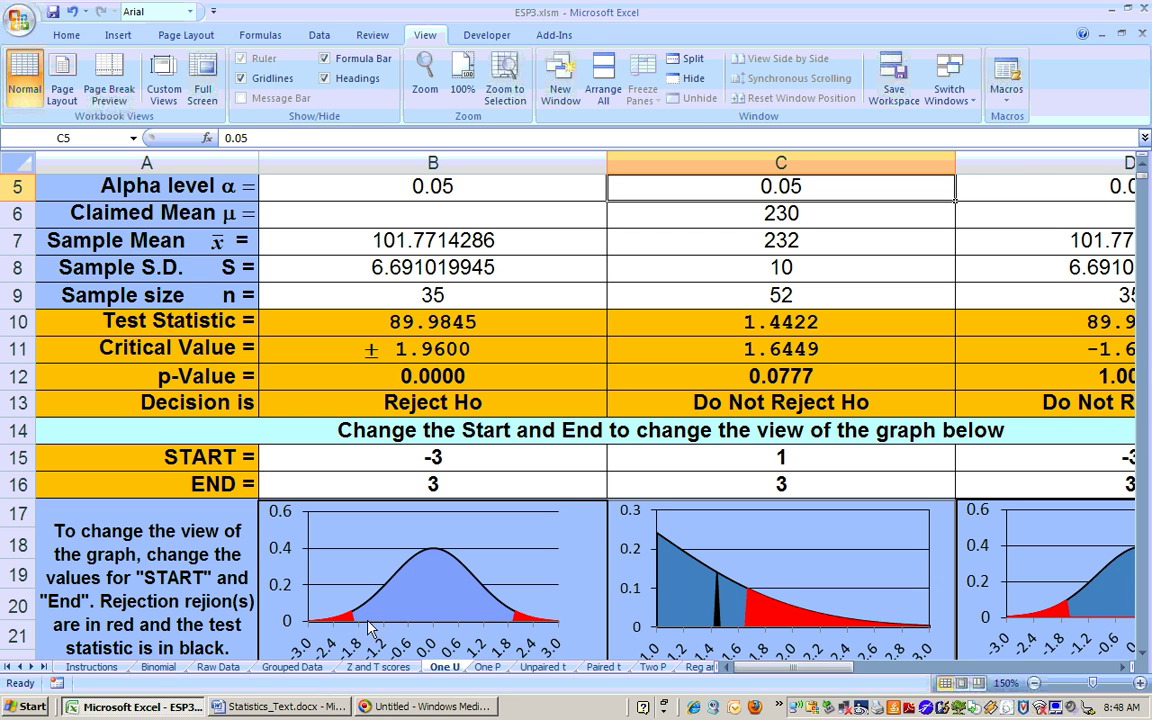
click(773, 349)
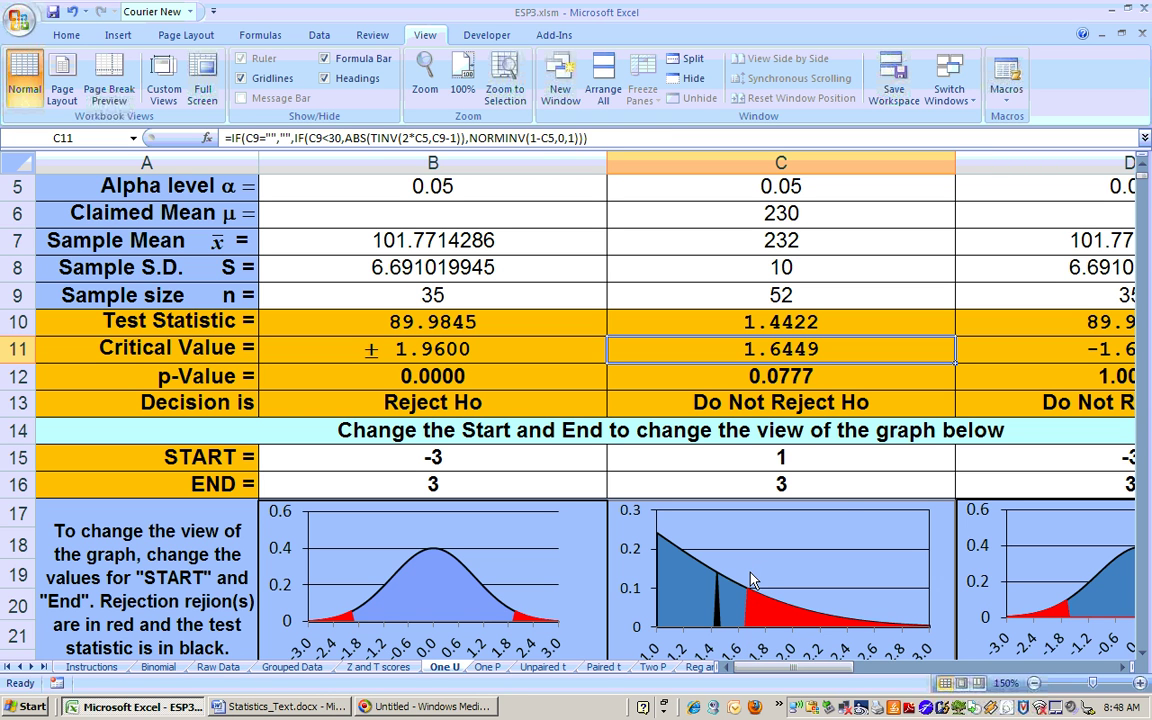
click(1126, 667)
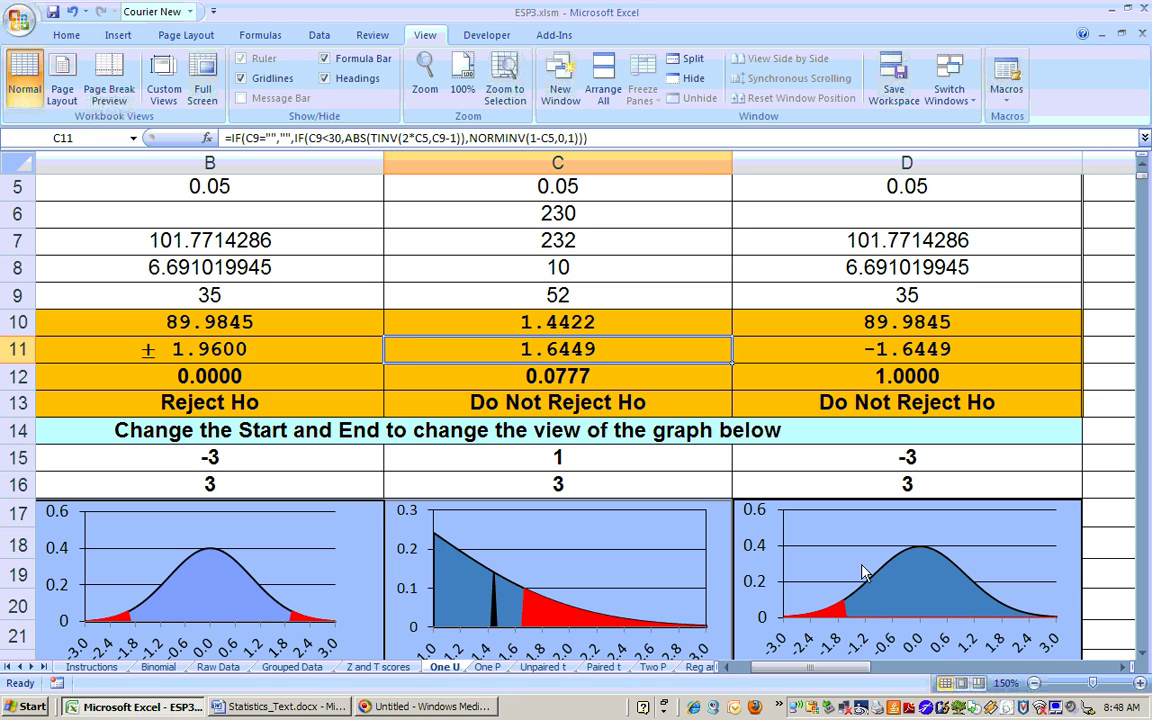
click(883, 349)
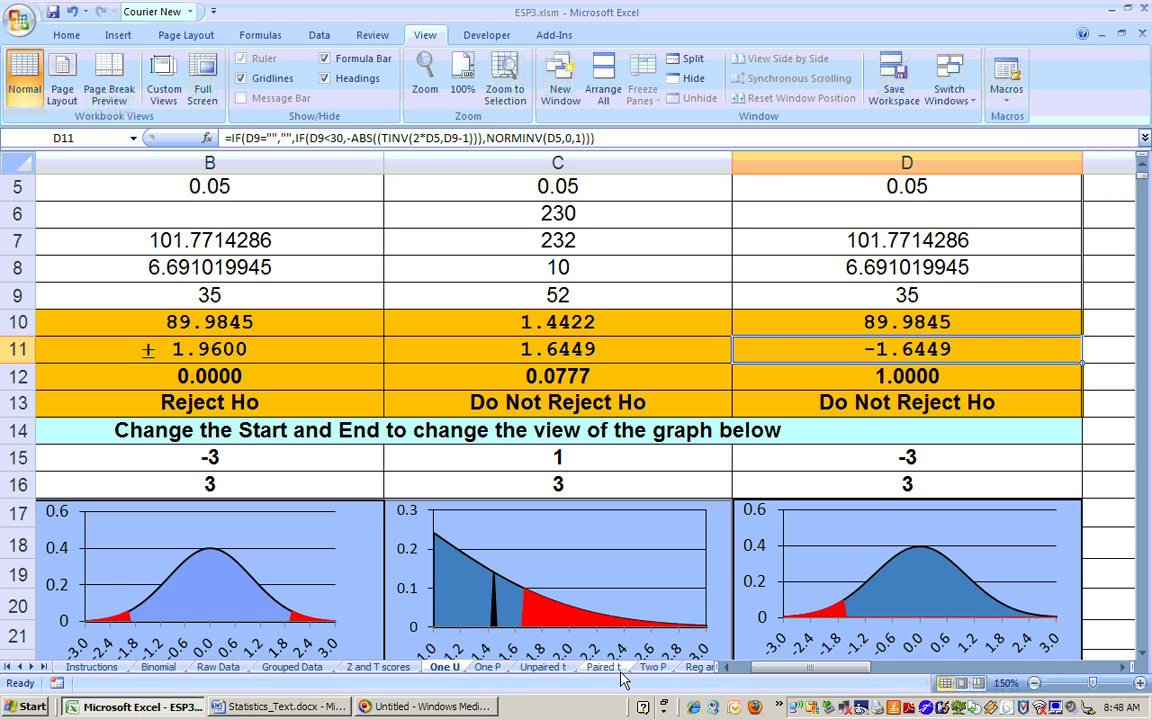
Switch to Statistics_Text.docx in Word and read the Test-Statistics definition with its z and t formulas
click(300, 712)
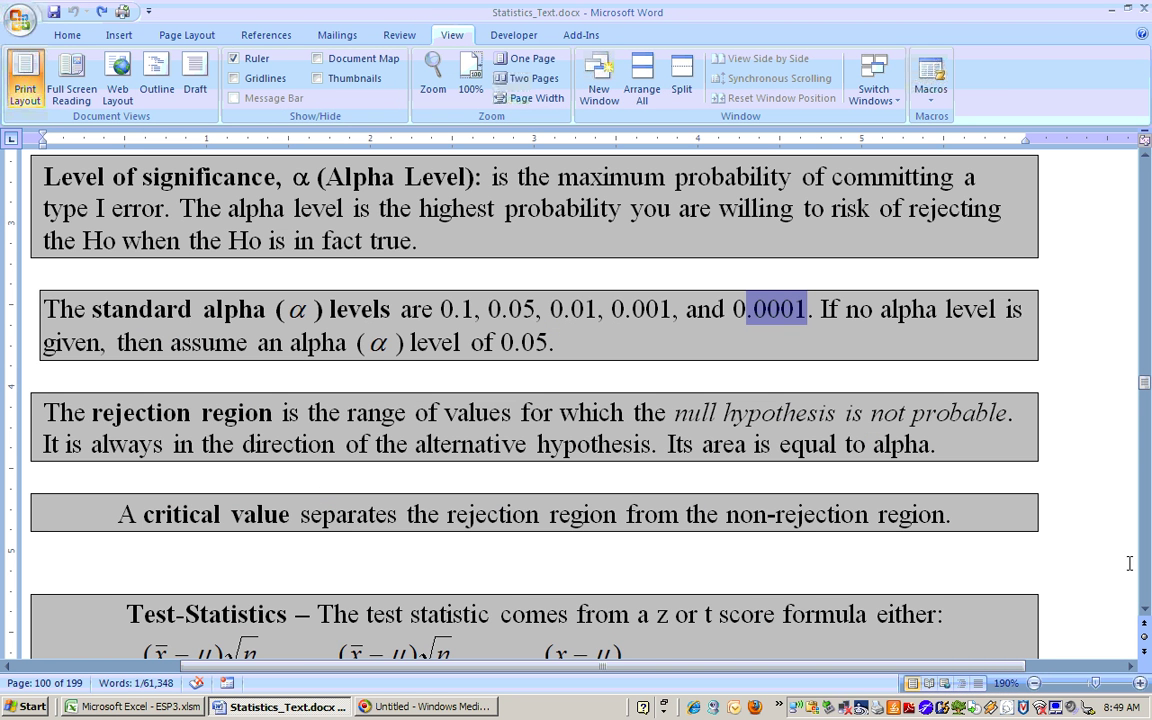
scroll(1146, 613, down, 6)
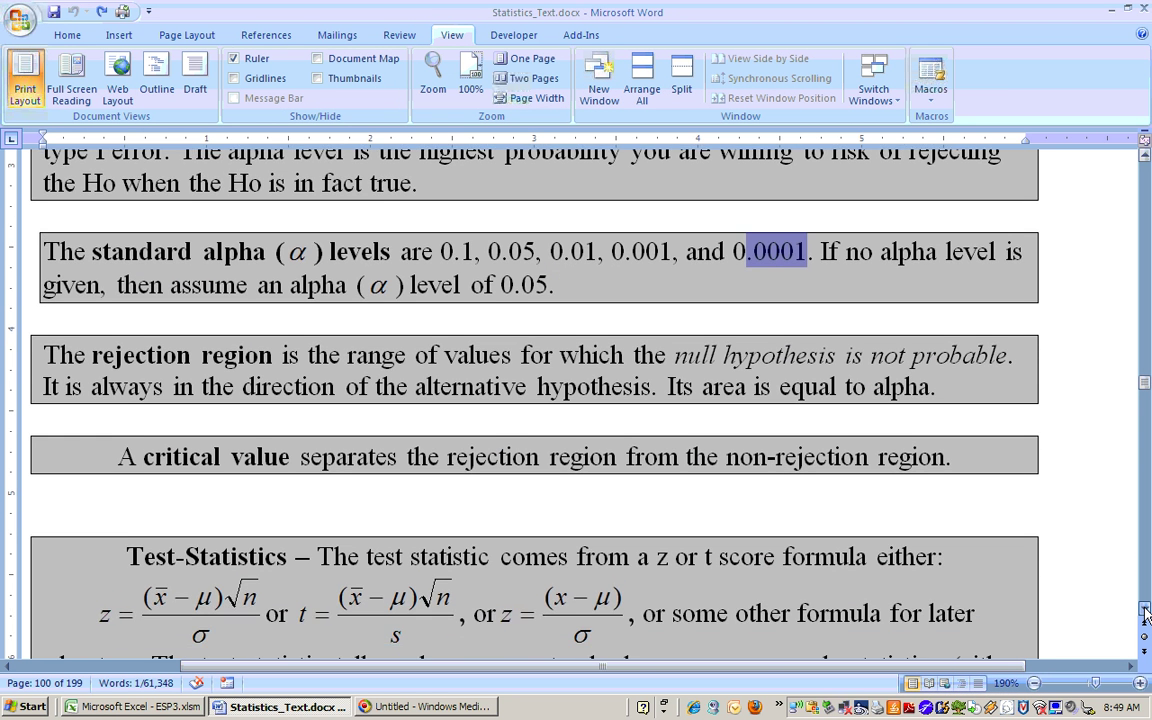
scroll(1146, 613, down, 2)
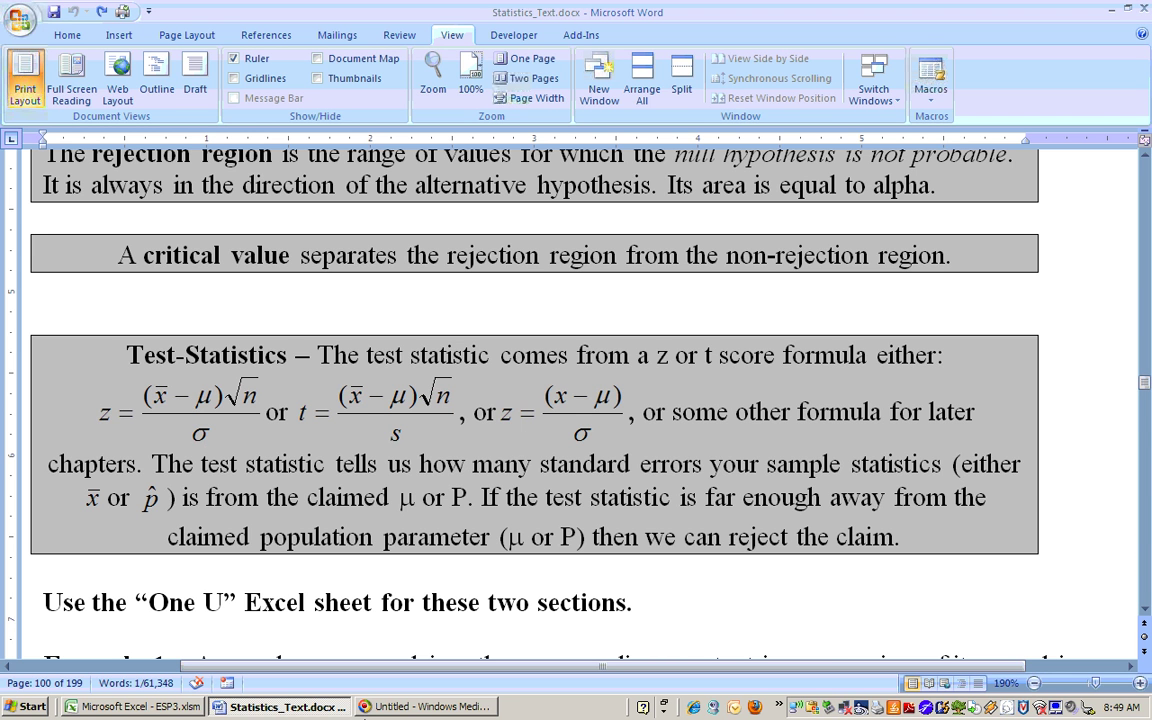
Switch to Excel and examine the right-tailed test statistic cell and its marker in the right-tailed graph
key(alt+Tab)
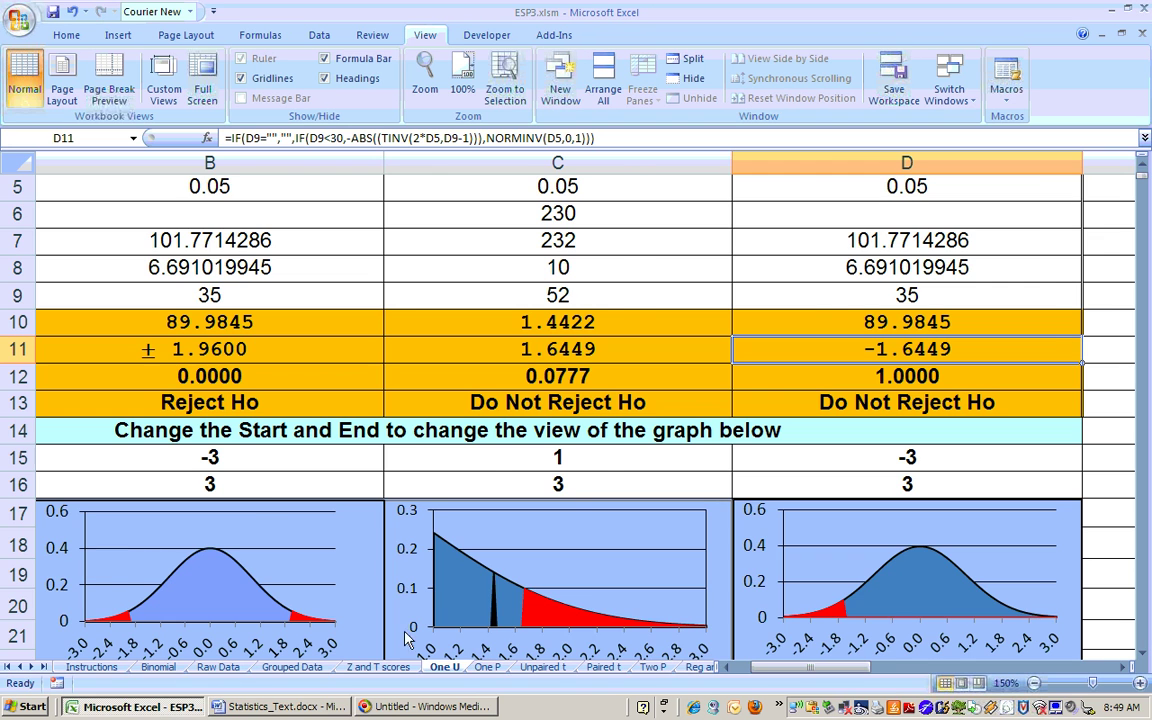
drag(766, 667, 743, 678)
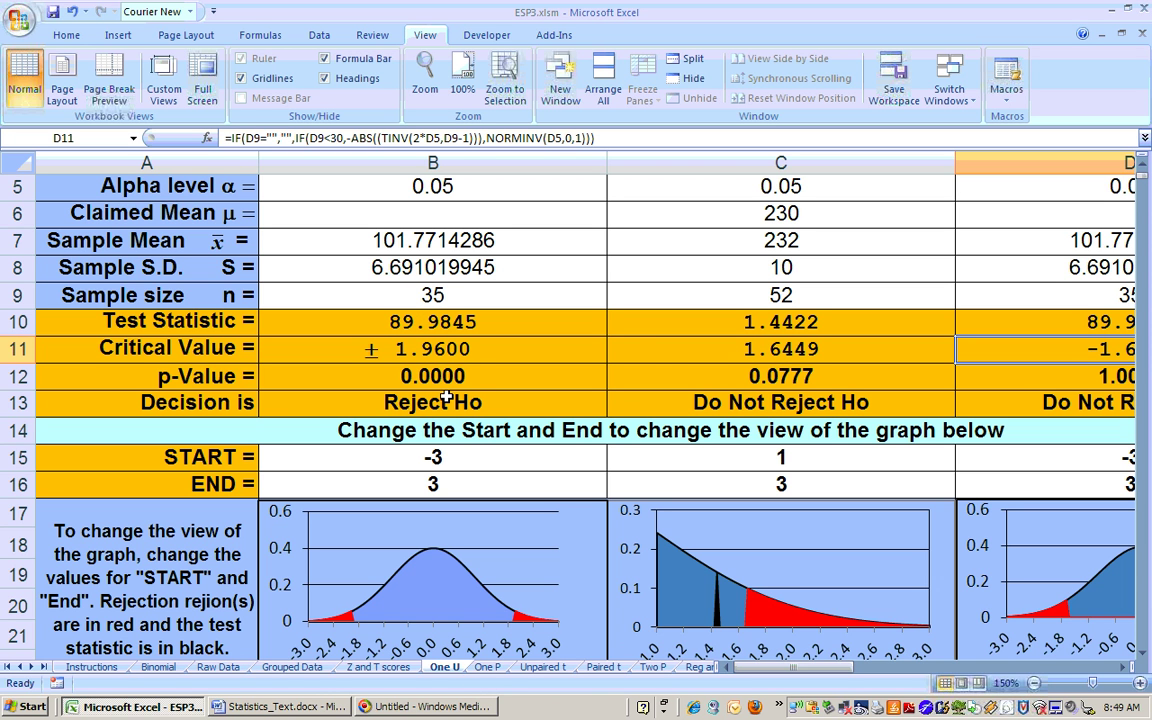
click(818, 322)
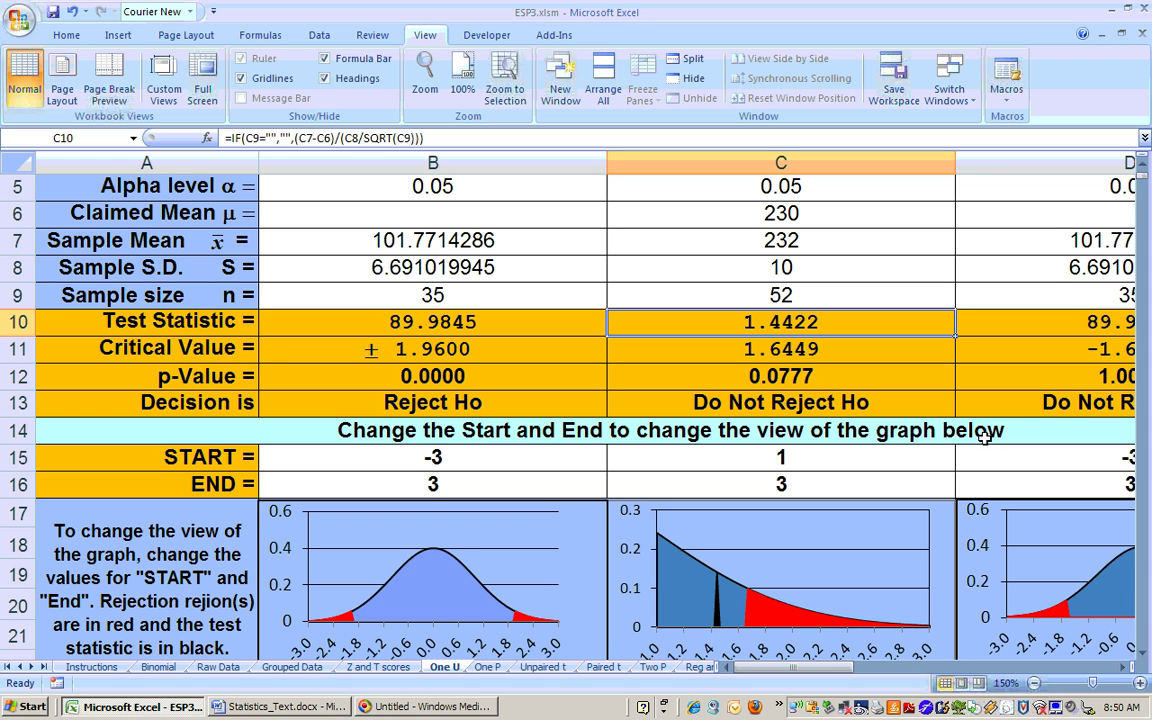
scroll(942, 254, up, 1)
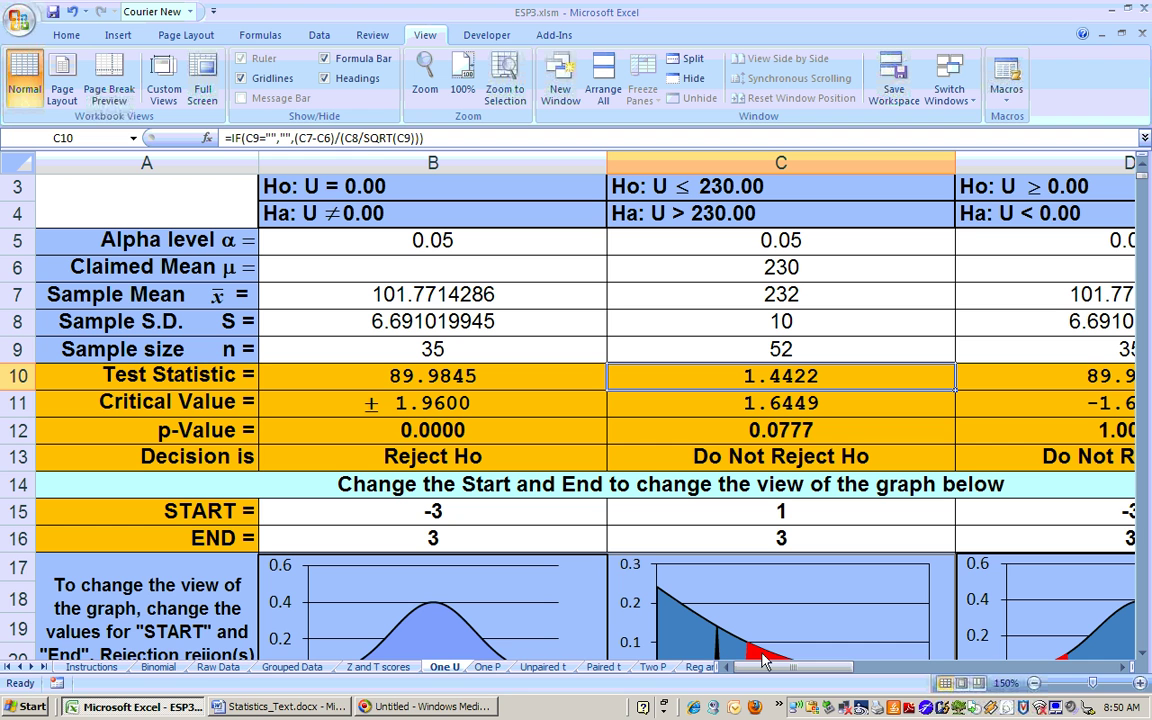
click(1143, 652)
click(1143, 652)
click(1143, 652)
click(1143, 652)
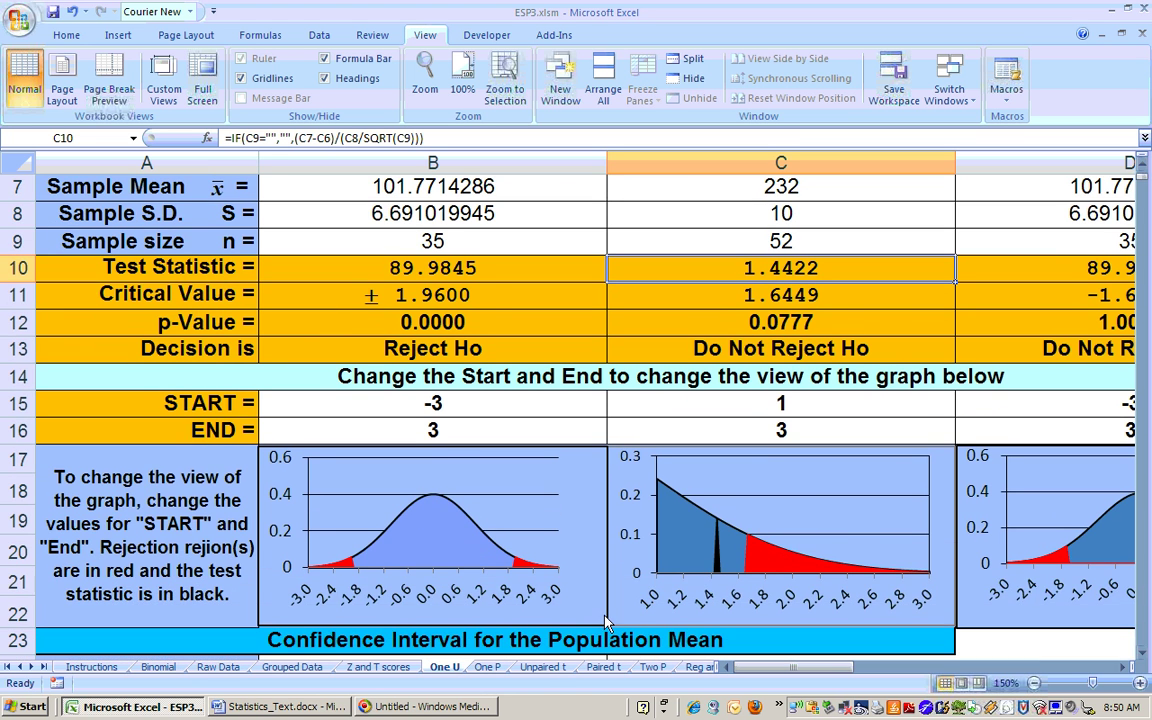
Switch to the Word text and read Example 1a about the cereal company's sodium claim
click(283, 706)
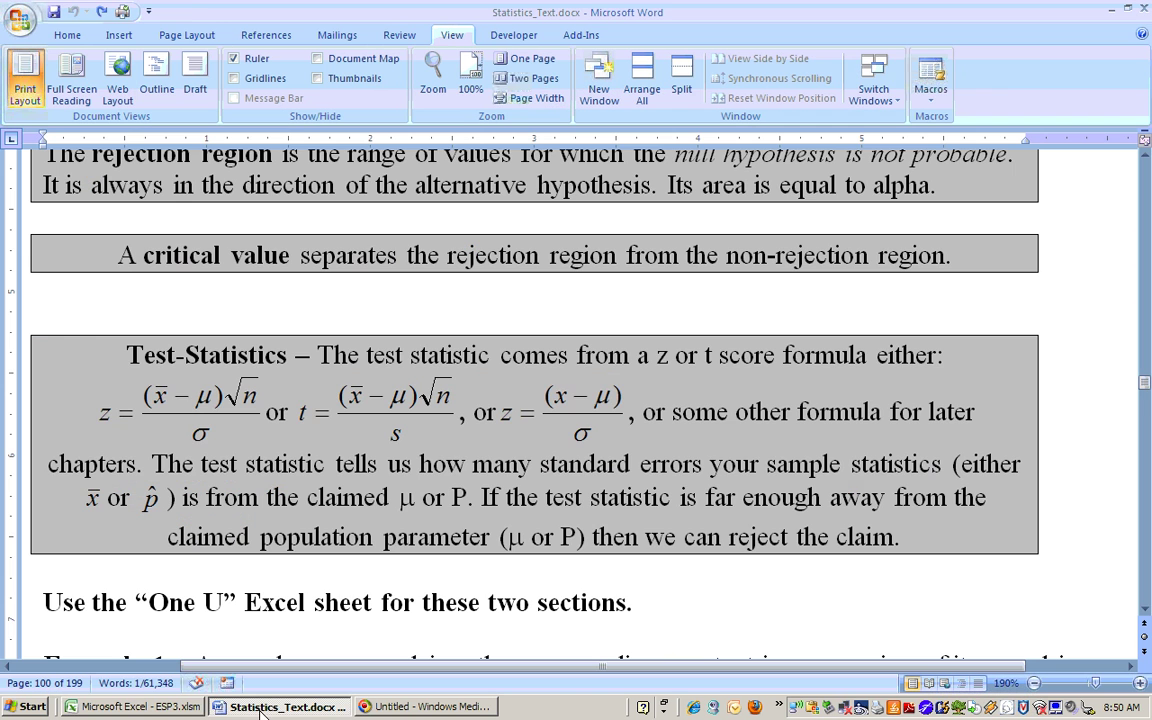
click(1145, 610)
click(1145, 610)
click(1145, 610)
click(1145, 610)
click(1145, 610)
click(1145, 610)
click(1145, 610)
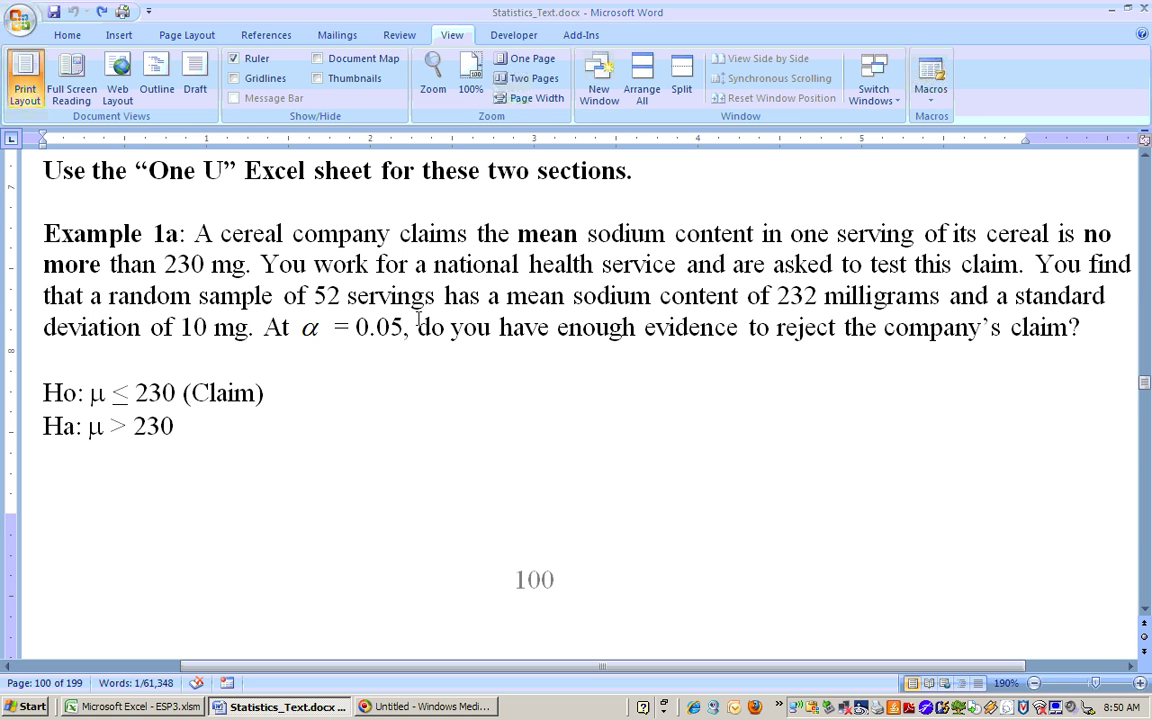
Highlight the sample size 52, the mean 232 and the standard deviation 10 one after another in Example 1a
click(1084, 234)
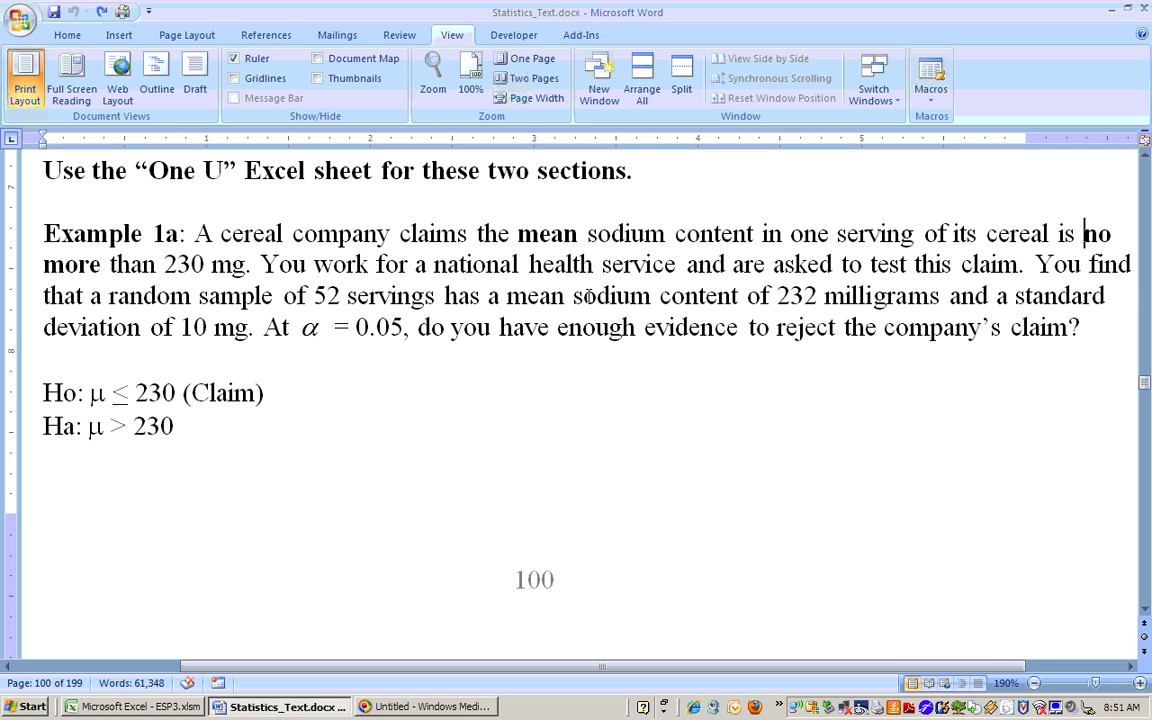
click(345, 296)
key(ctrl+shift+Left)
key(ctrl+shift+Left)
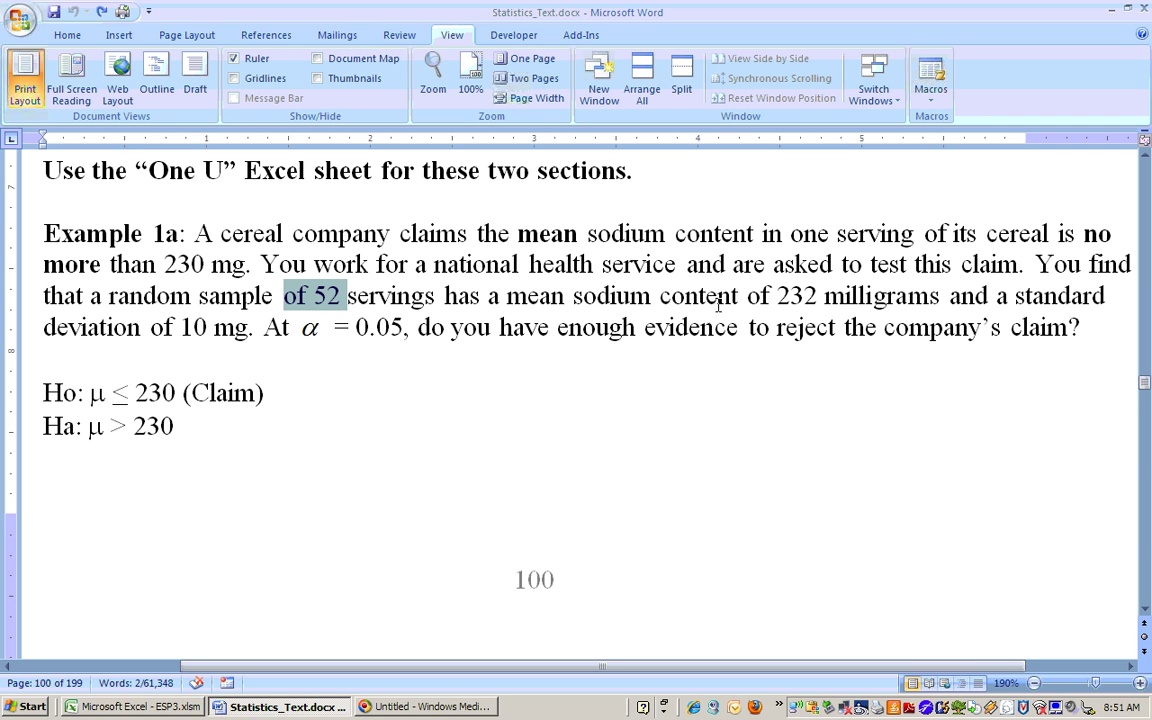
drag(775, 295, 820, 293)
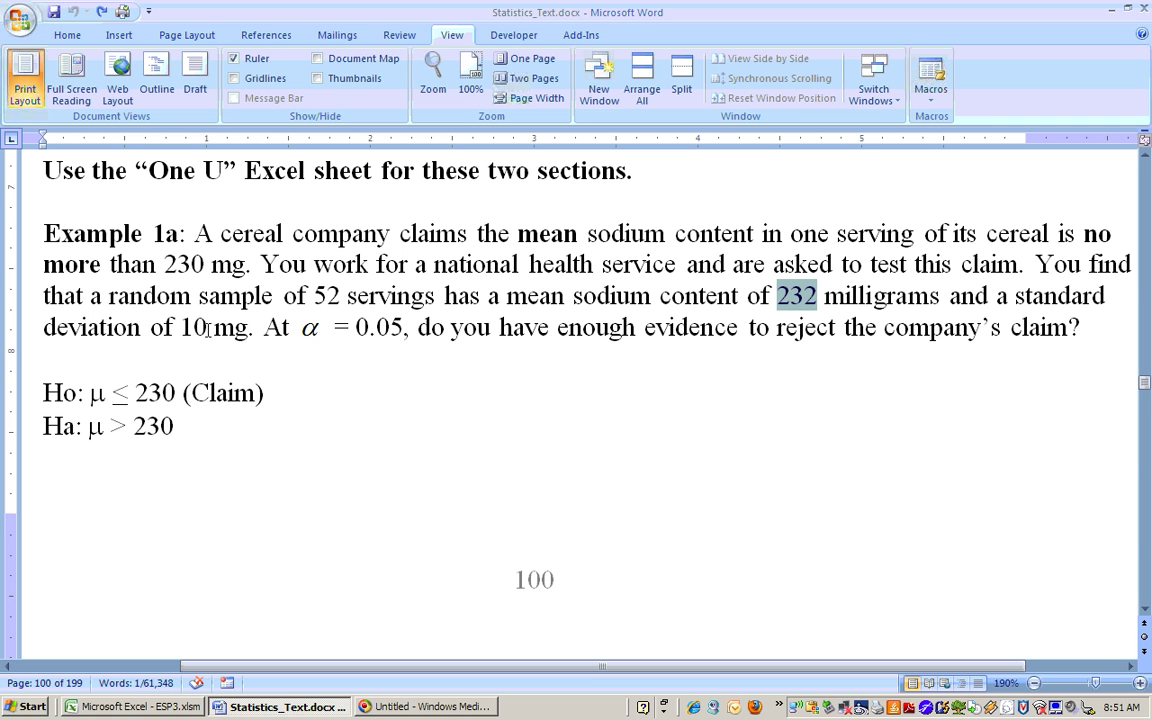
drag(215, 328, 172, 328)
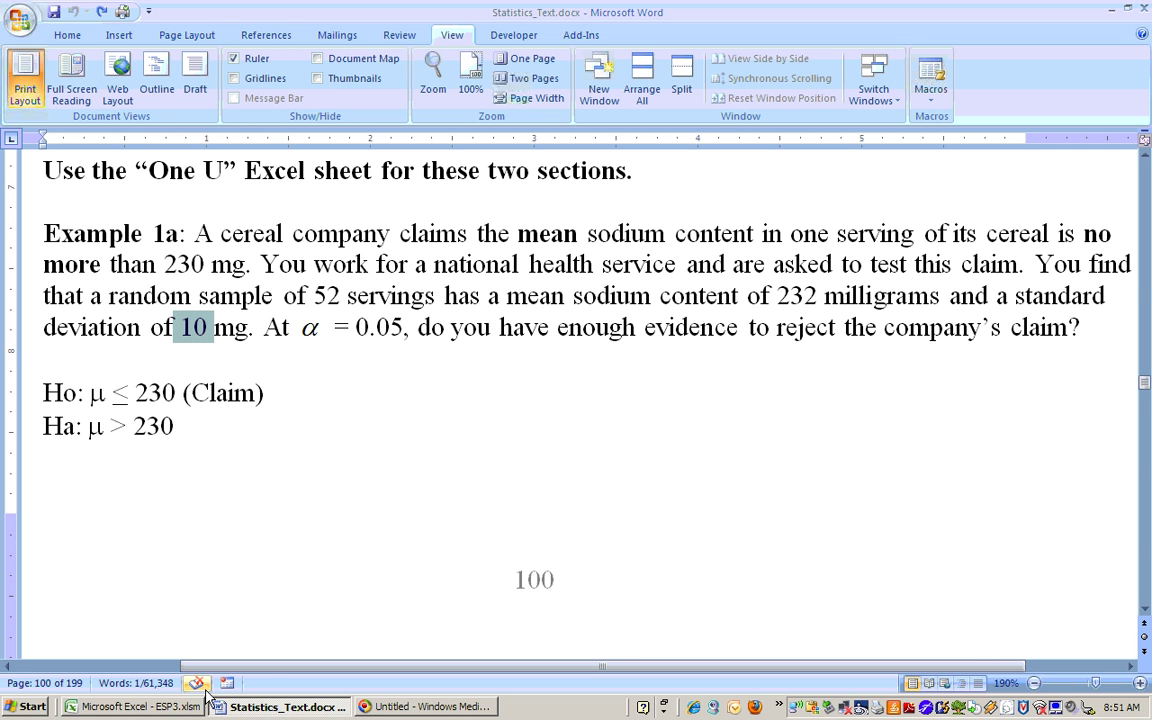
Switch to Excel and check the right-tailed test's alpha level, claimed mean, sample mean and sample size cells against Example 1a
click(157, 710)
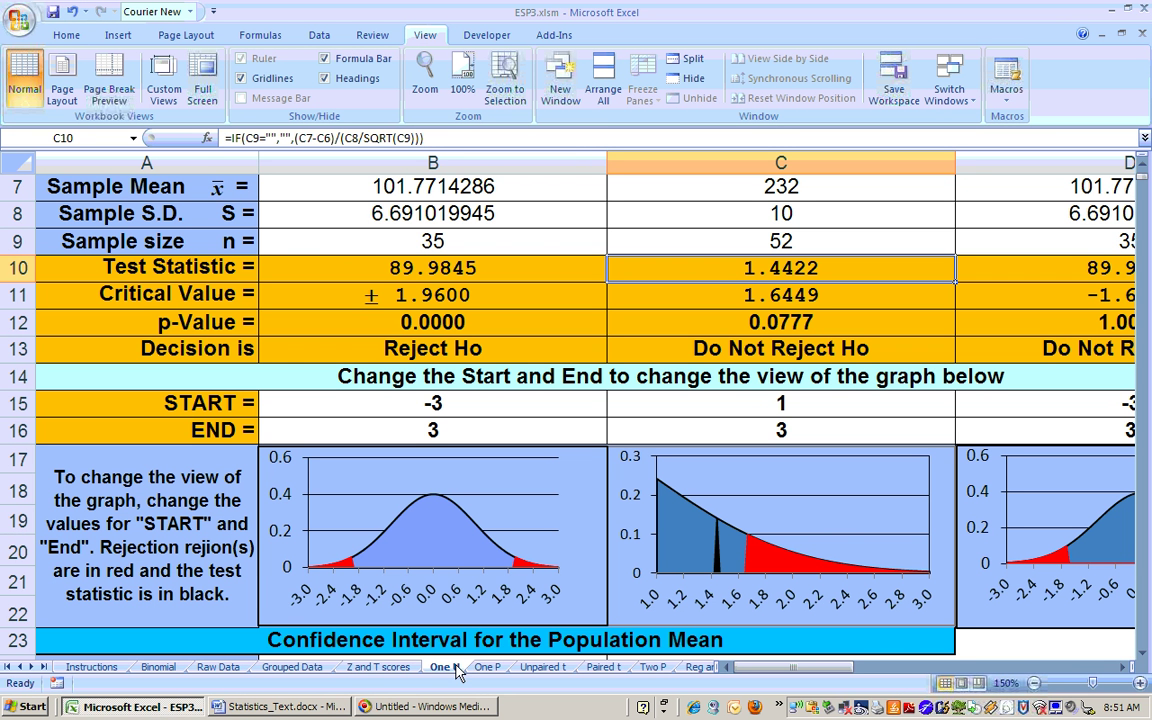
click(1143, 168)
click(1143, 168)
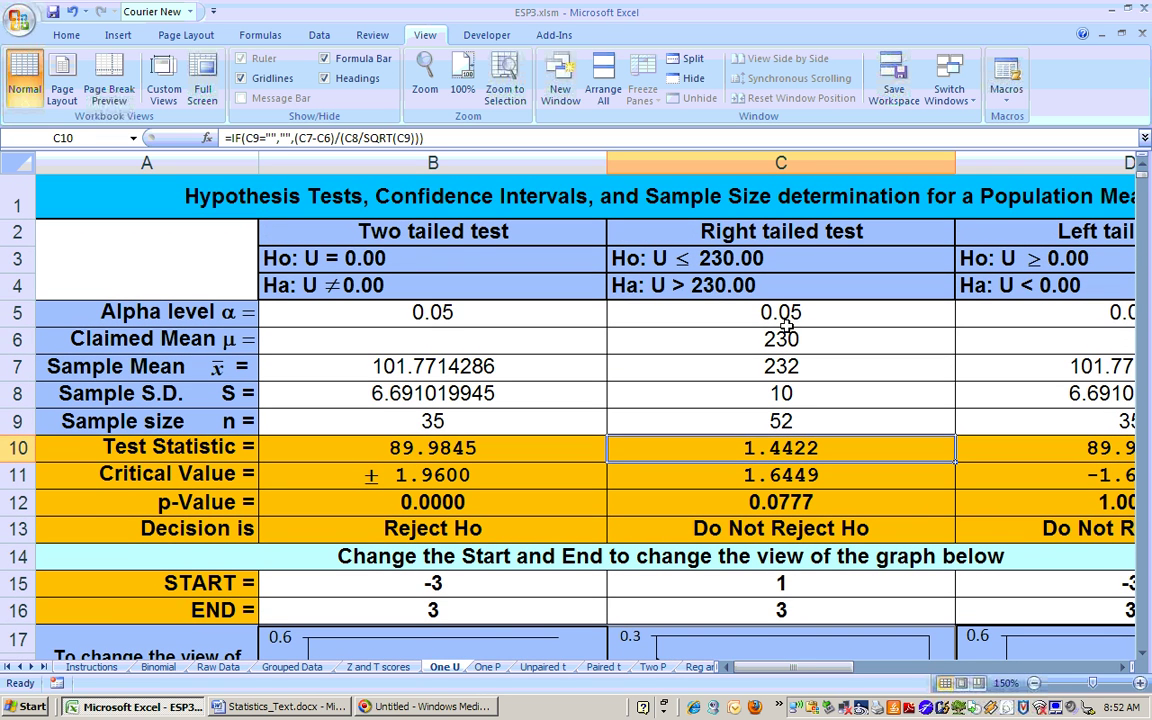
click(820, 316)
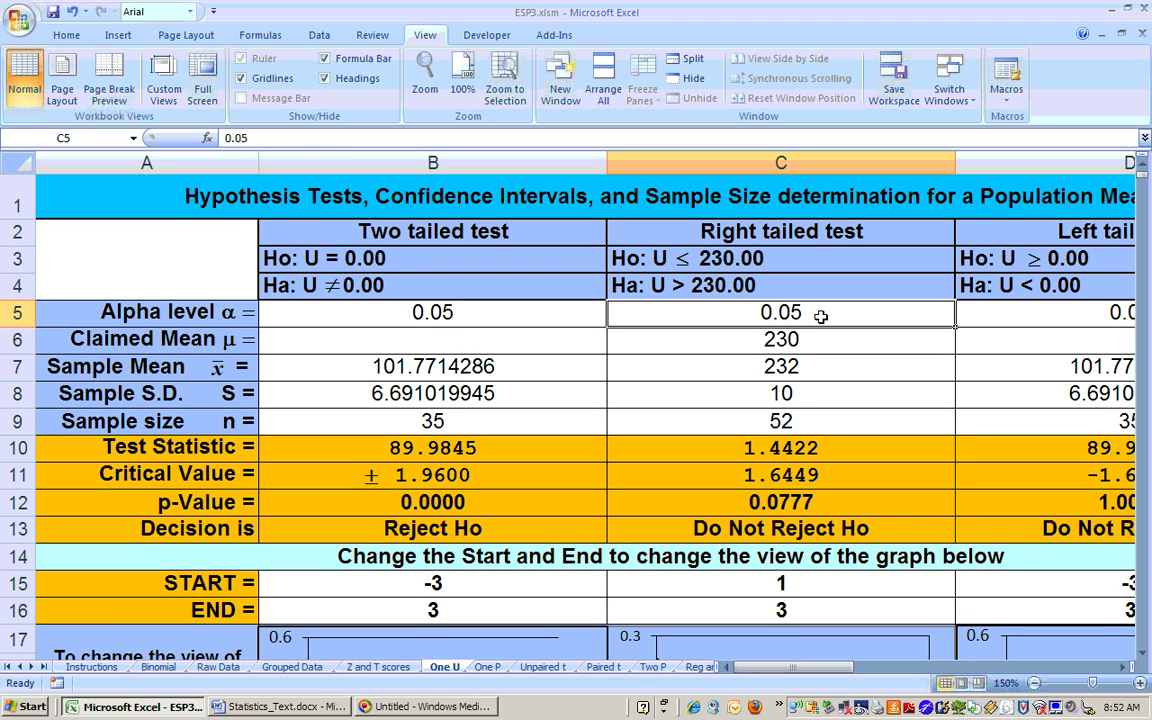
click(731, 341)
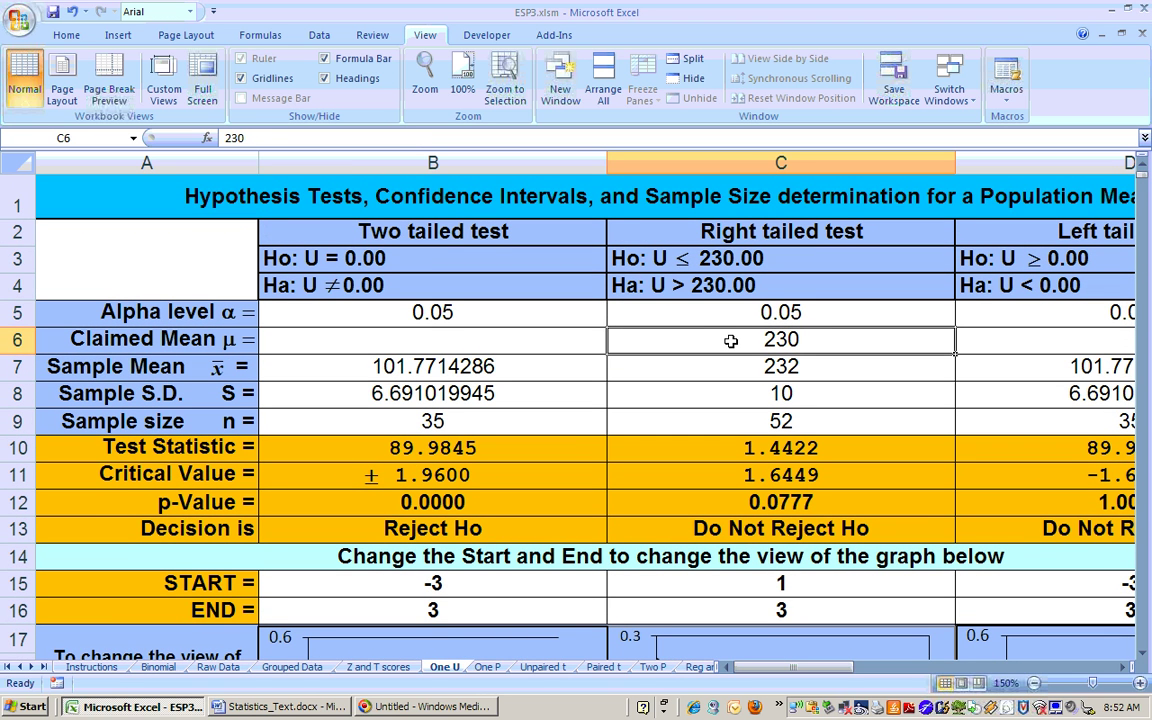
click(731, 366)
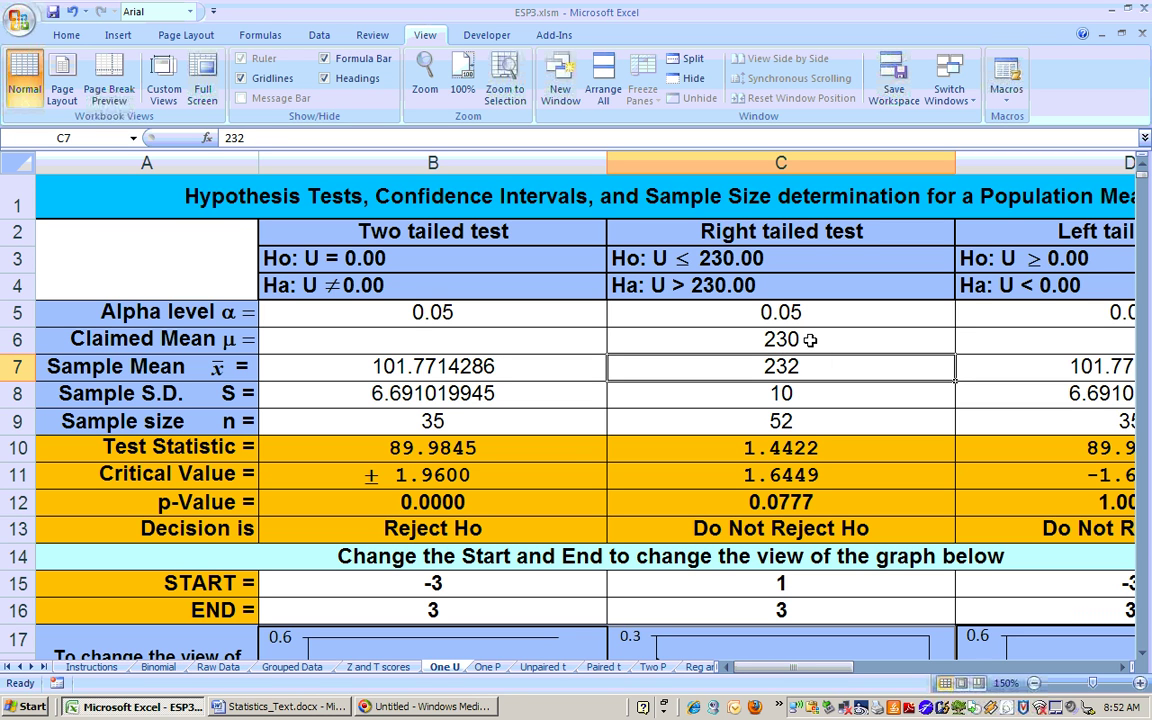
click(795, 422)
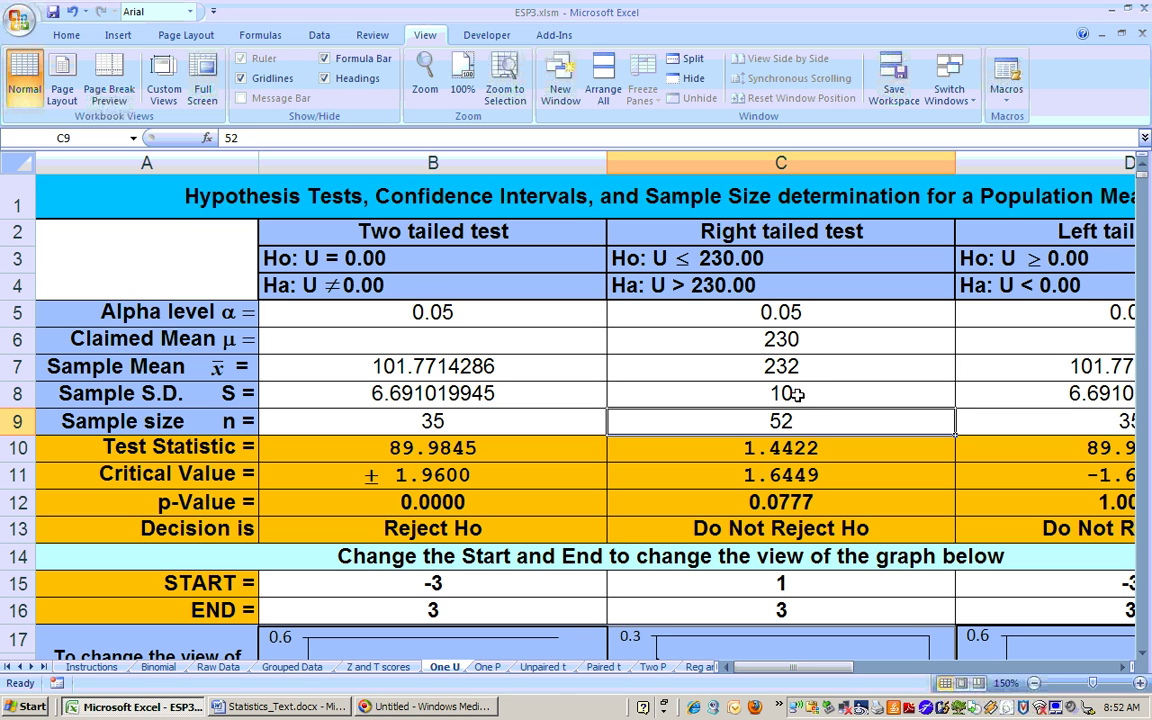
Examine the right-tailed test's standard deviation, test statistic and critical value cells, comparing the last two with the right-tailed graph
click(797, 394)
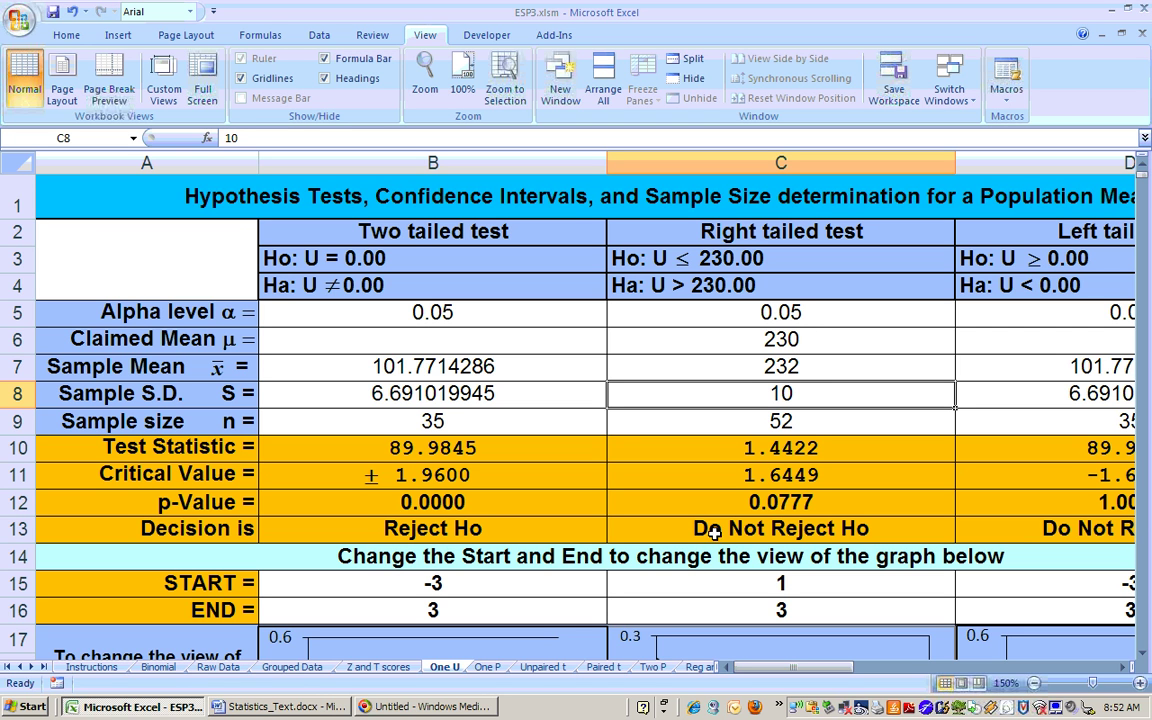
click(768, 450)
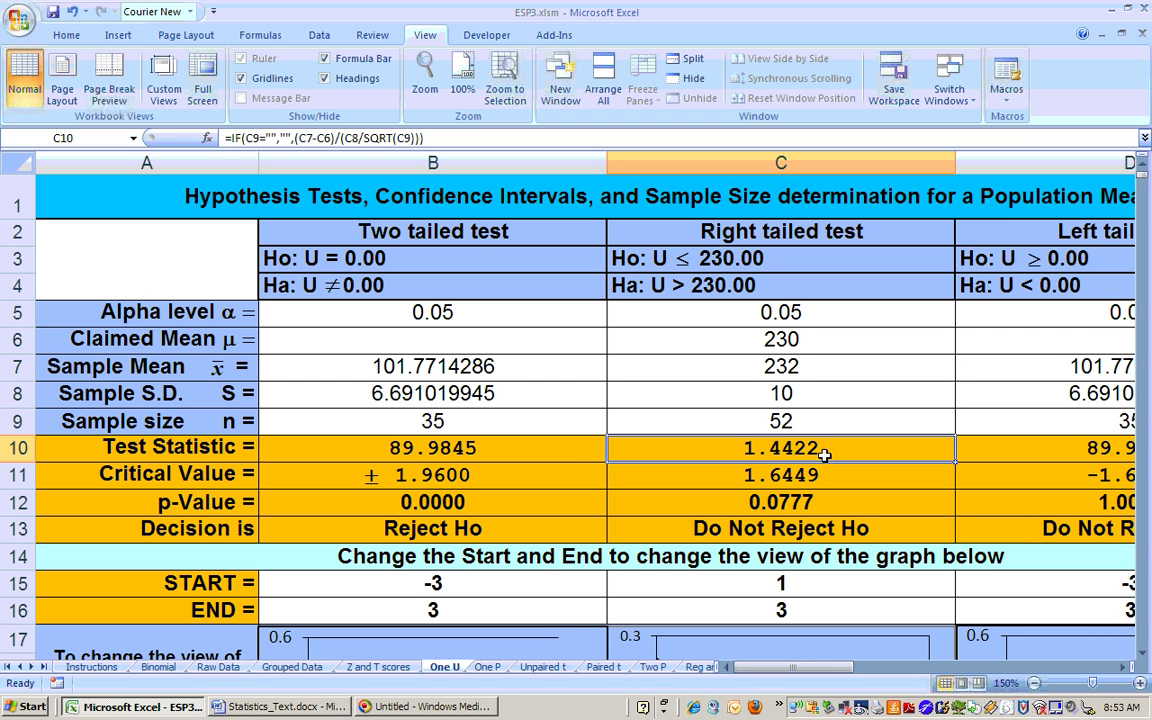
click(730, 478)
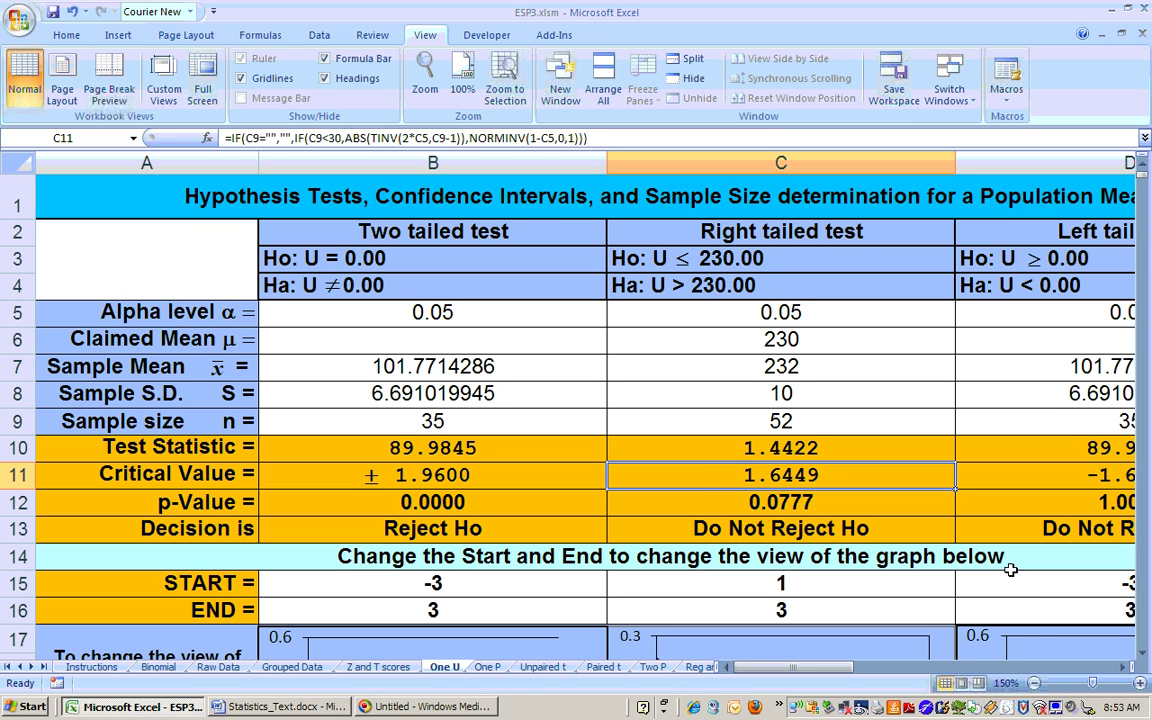
scroll(1141, 653, down, 7)
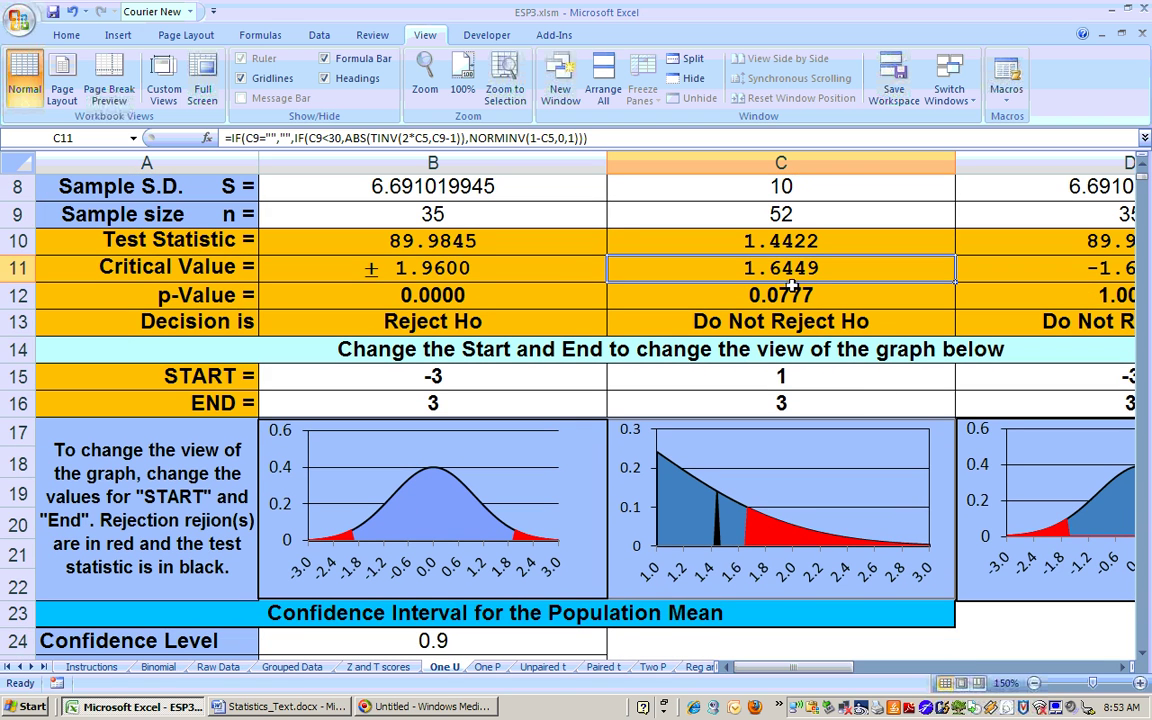
click(697, 241)
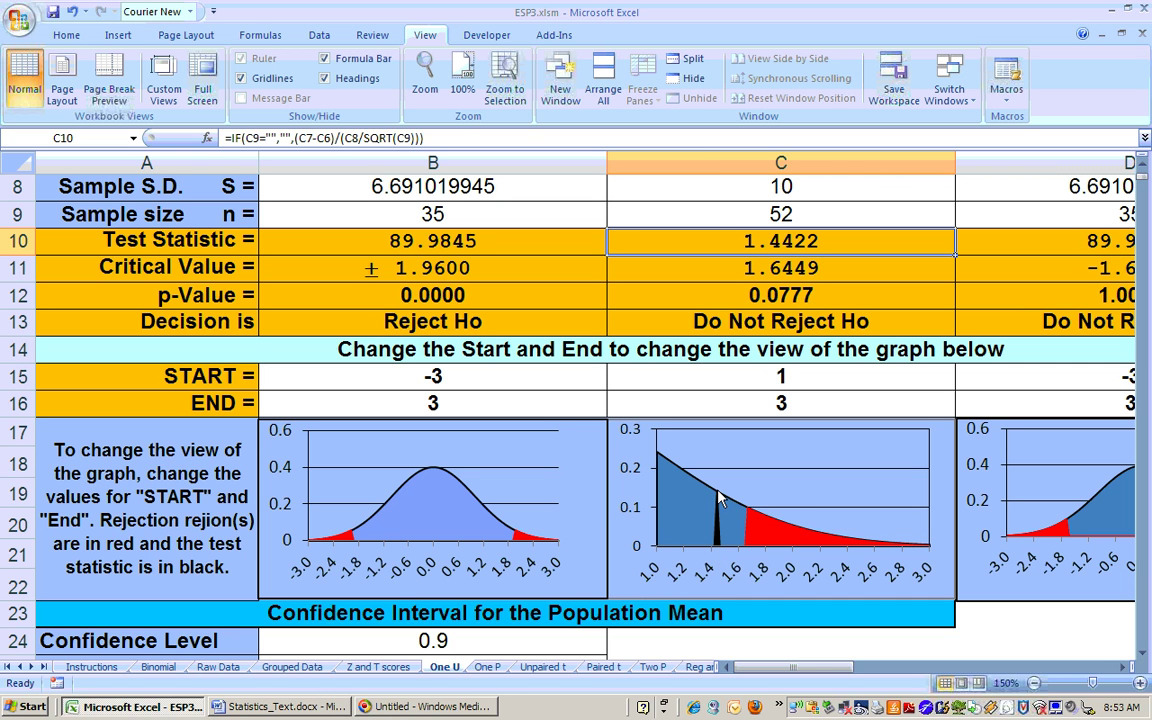
click(805, 267)
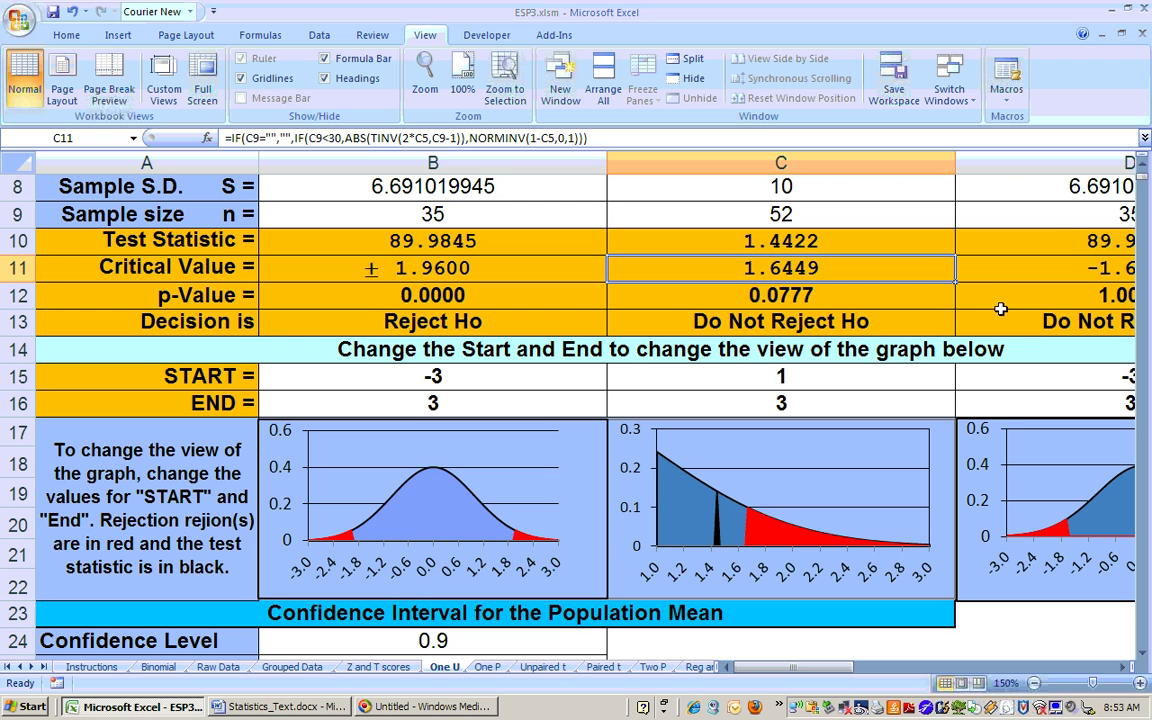
Review the right-tailed test's claimed mean, sample size and sample mean cells above the test results
scroll(1143, 170, up, 2)
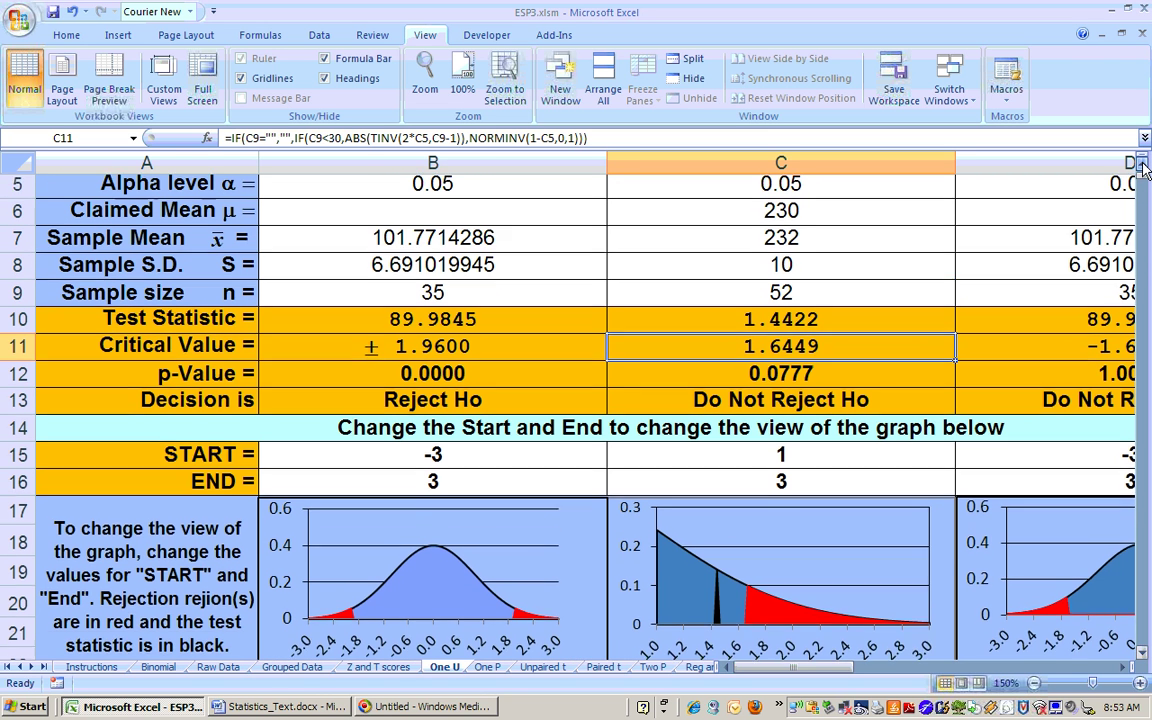
click(860, 258)
click(855, 242)
click(1141, 168)
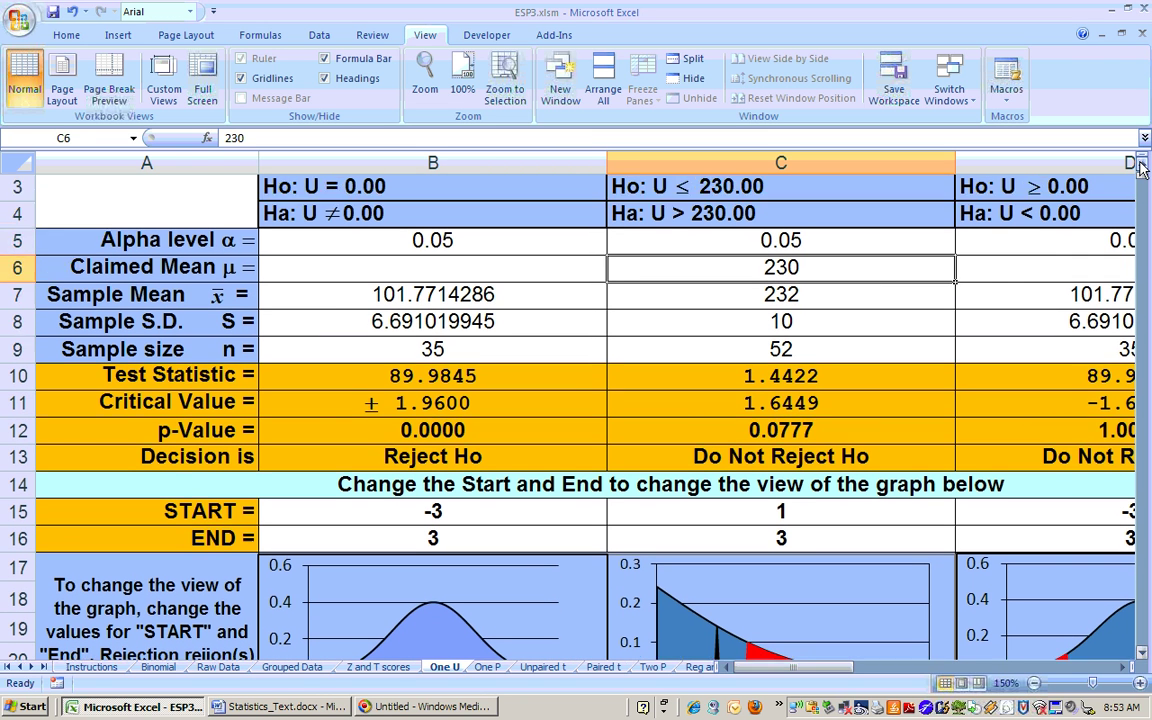
click(1141, 168)
click(1141, 168)
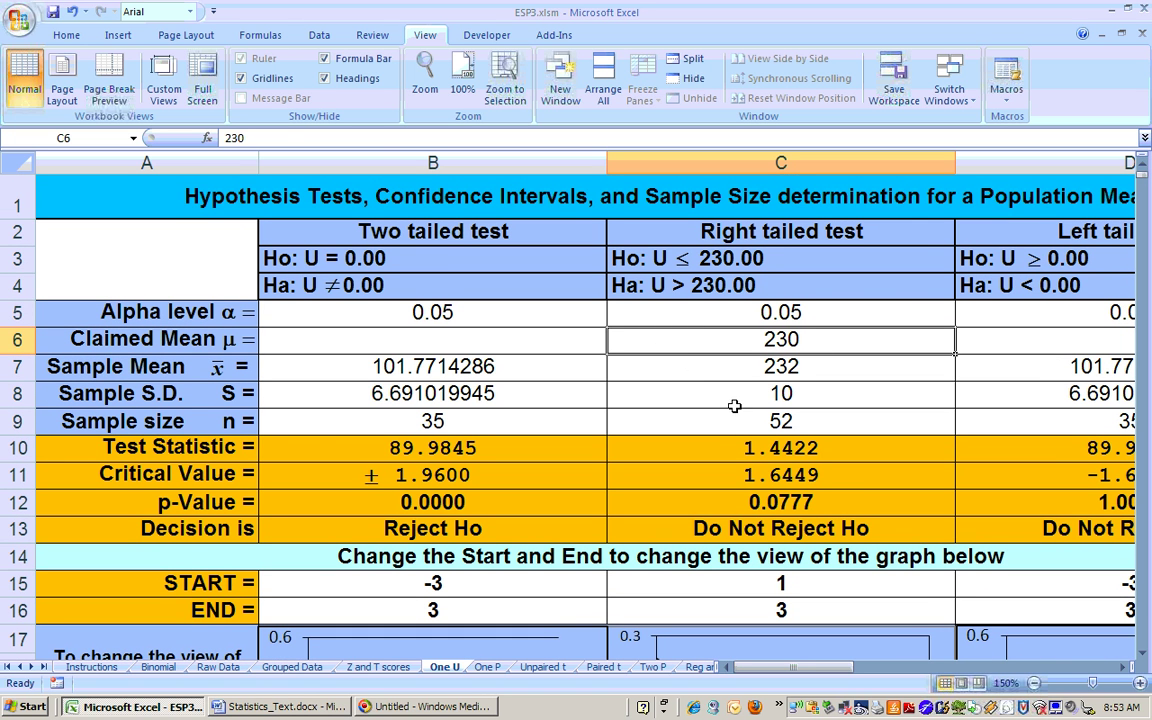
click(772, 423)
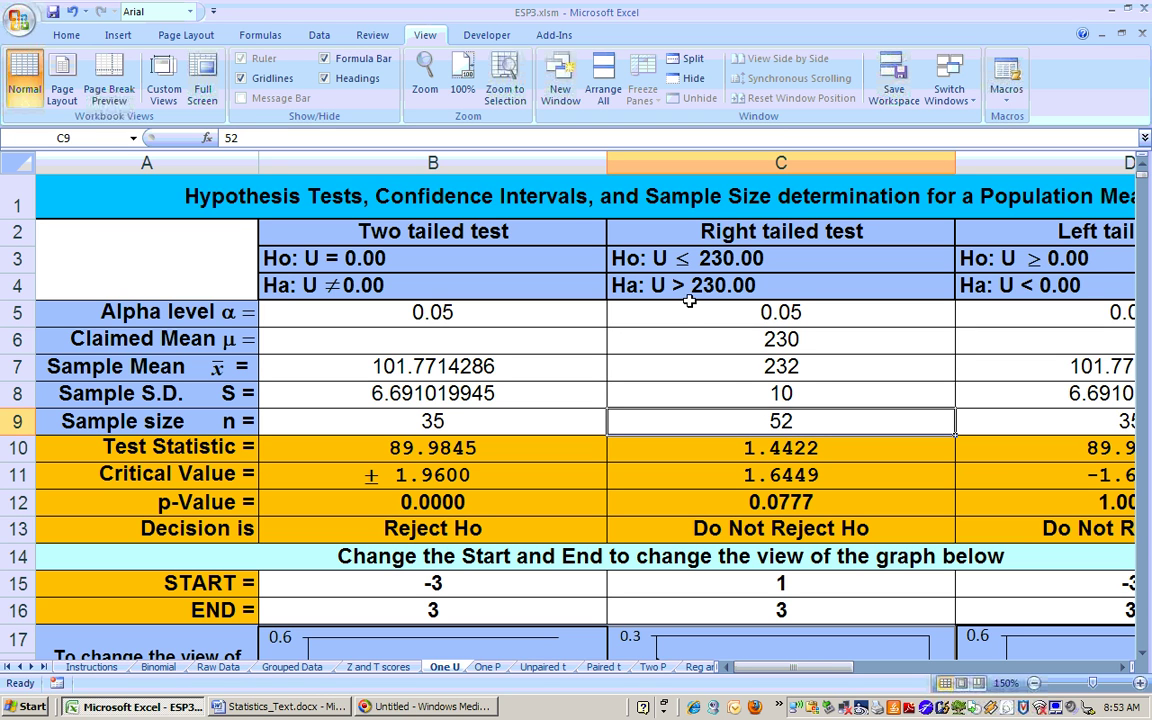
click(798, 368)
Examine the right-tailed alternative hypothesis together with the decision, alpha level and sample mean cells
click(716, 285)
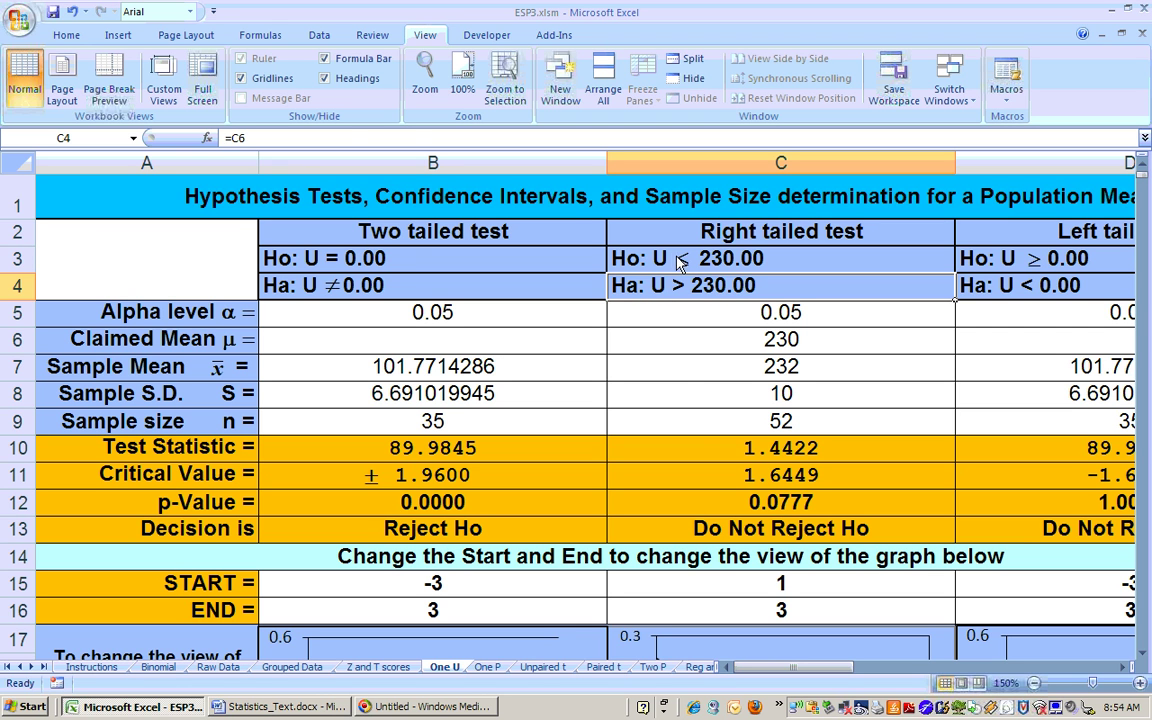
click(752, 530)
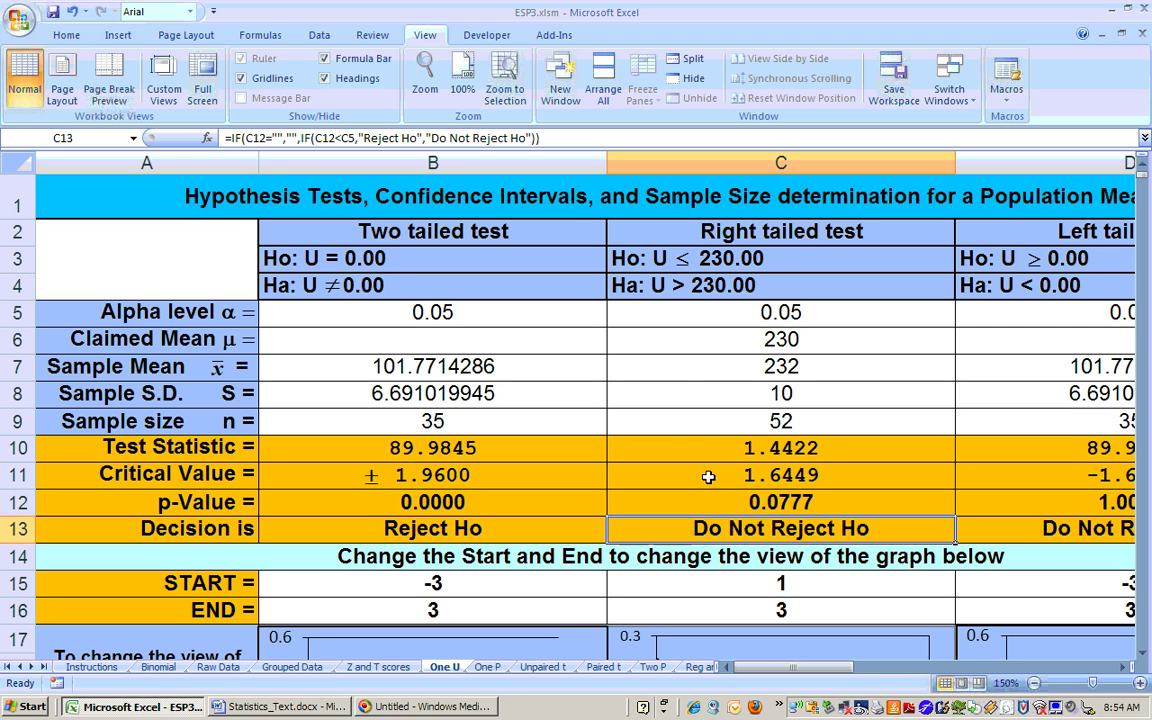
click(674, 284)
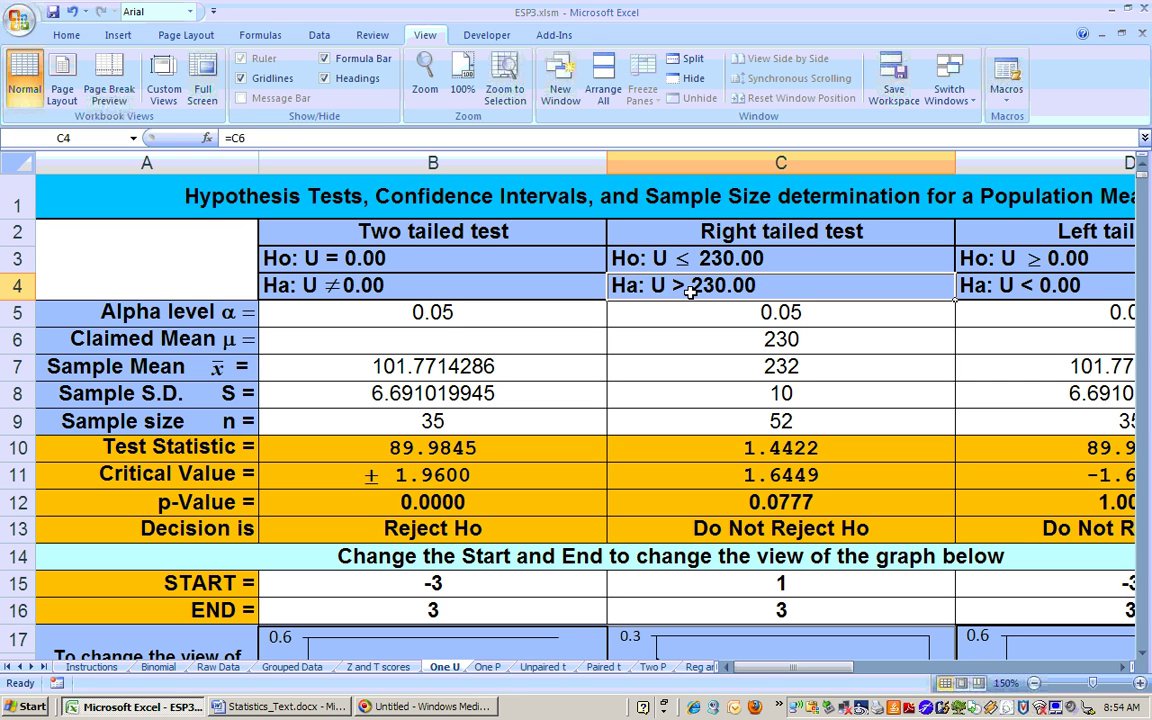
click(753, 313)
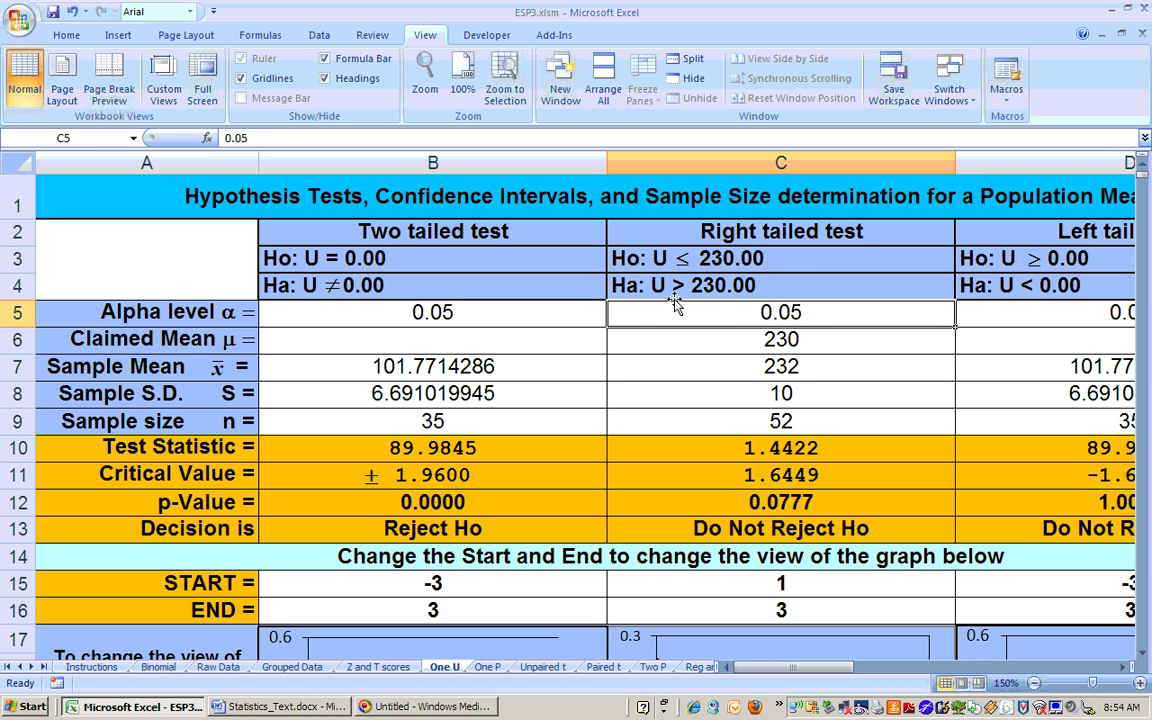
click(612, 282)
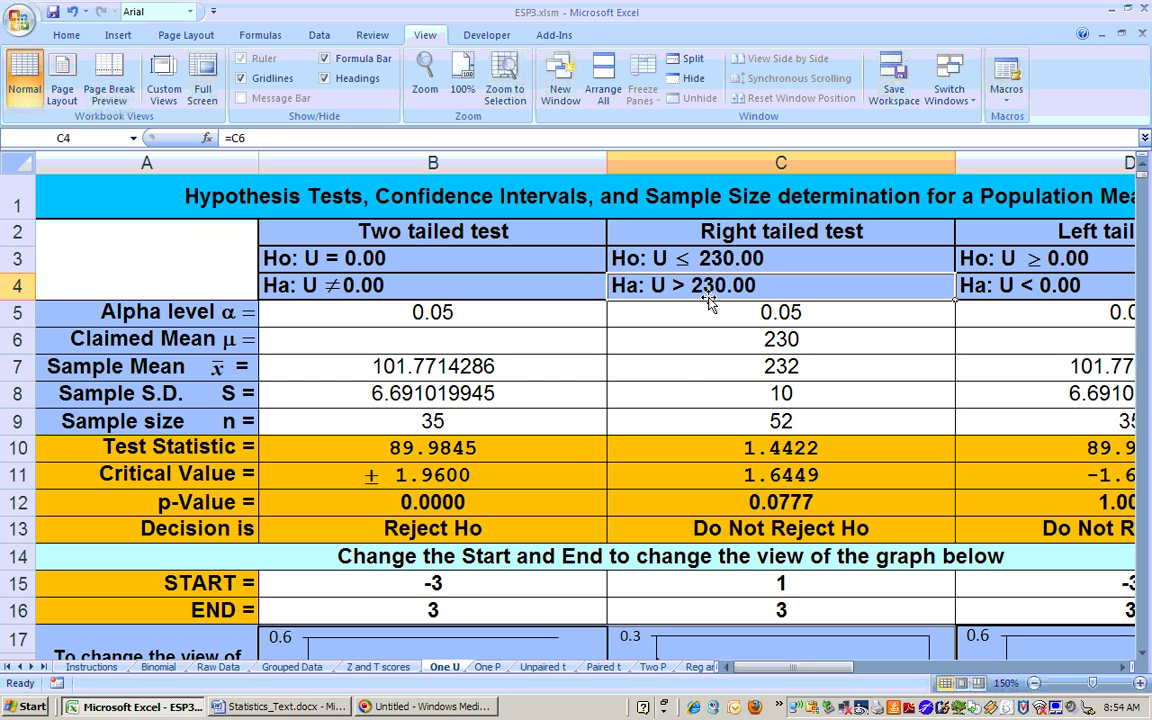
click(763, 367)
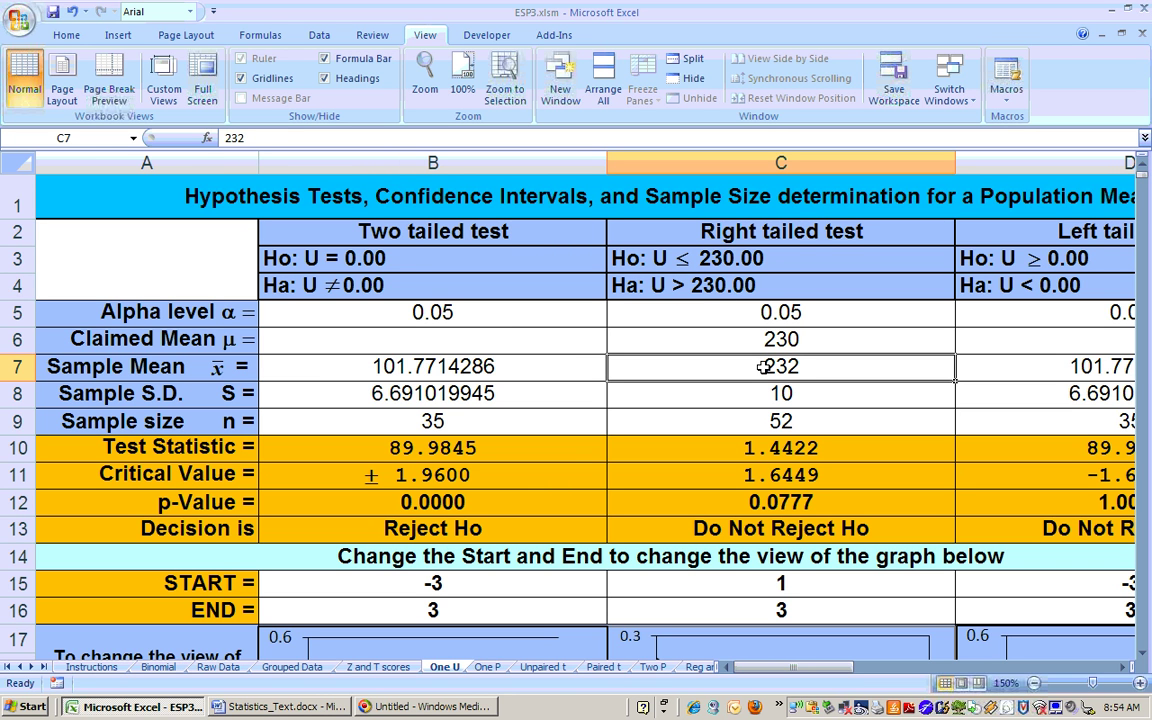
click(719, 292)
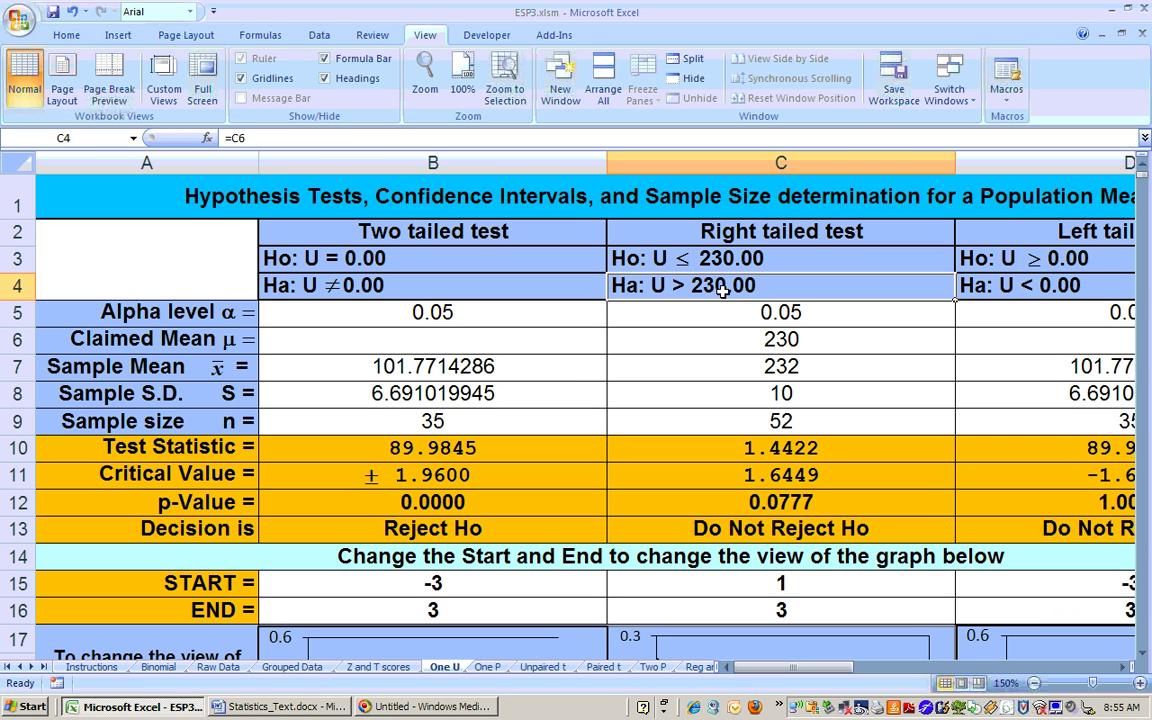
click(734, 319)
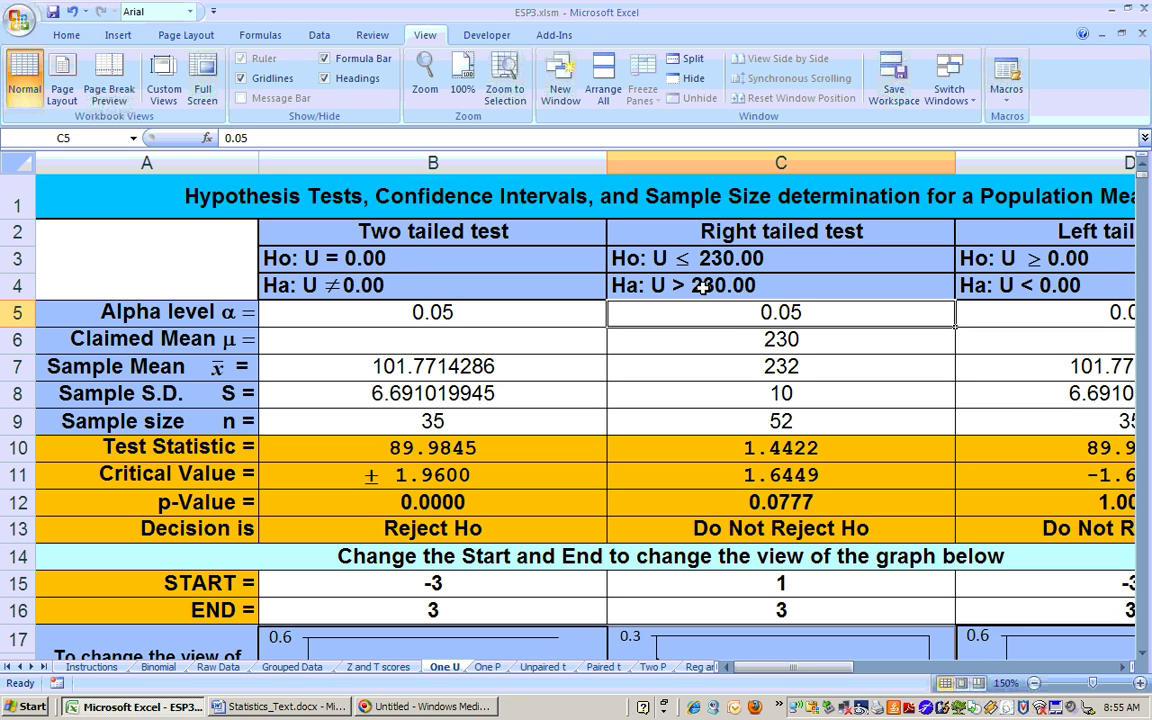
click(702, 287)
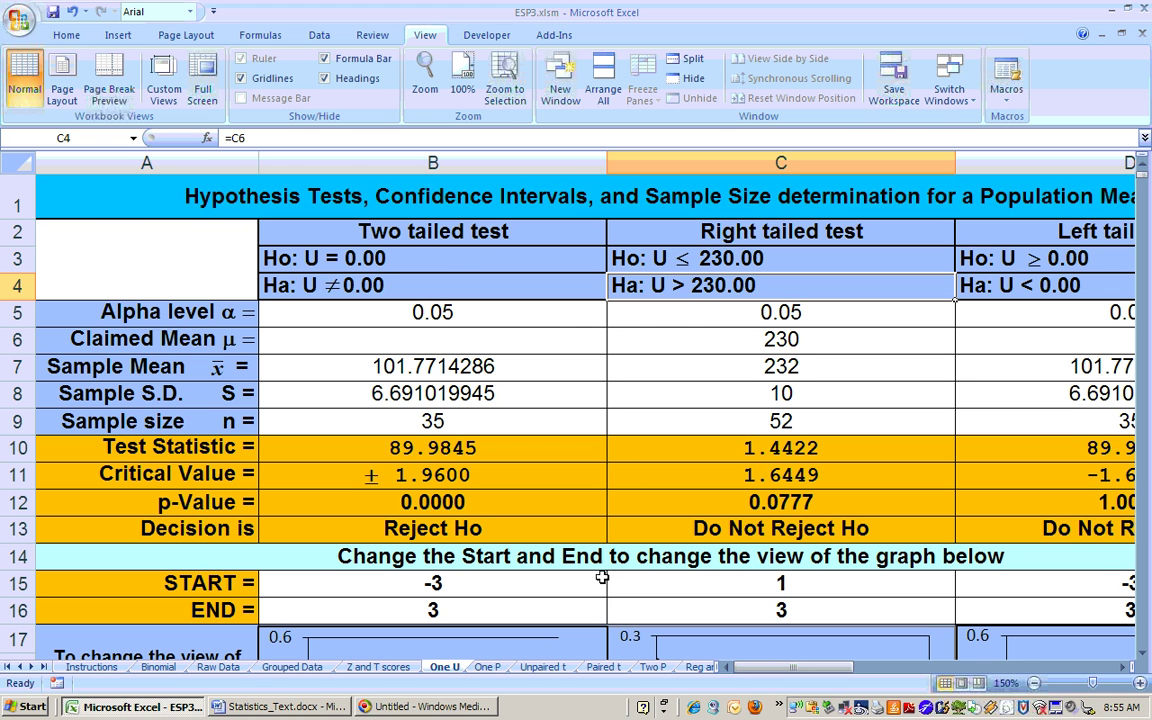
Switch to the Word text and read on past Example 1a's hypotheses towards the following page
click(282, 706)
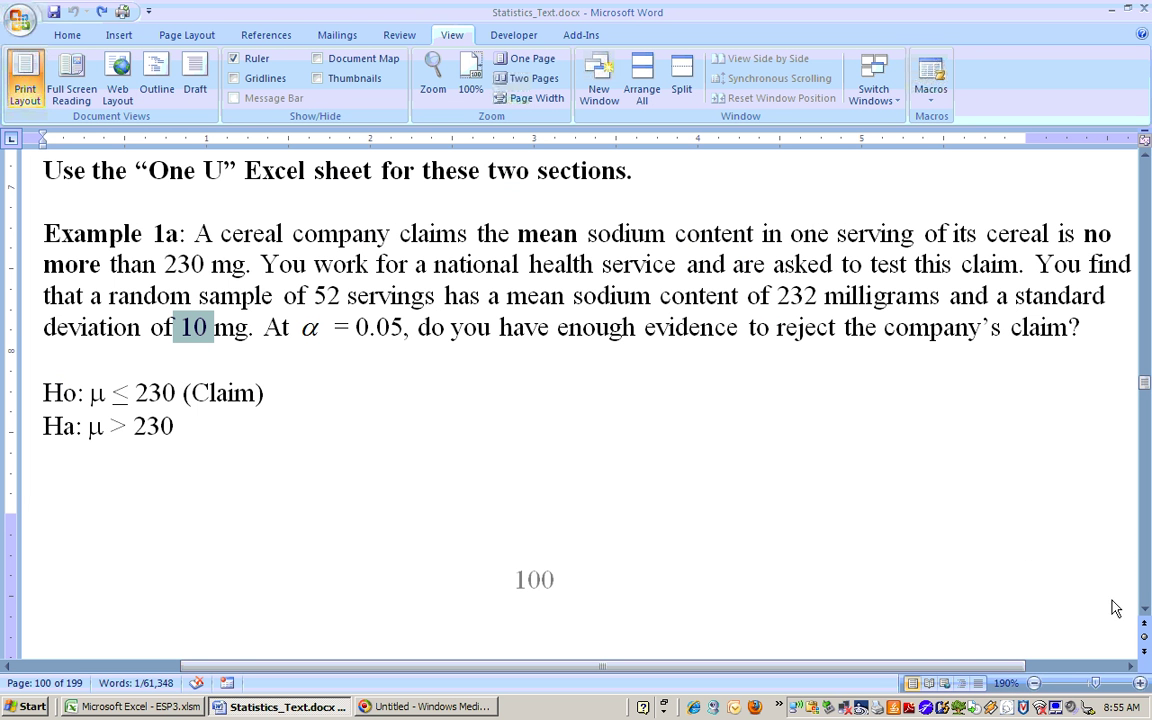
click(1144, 610)
click(1144, 610)
click(1144, 610)
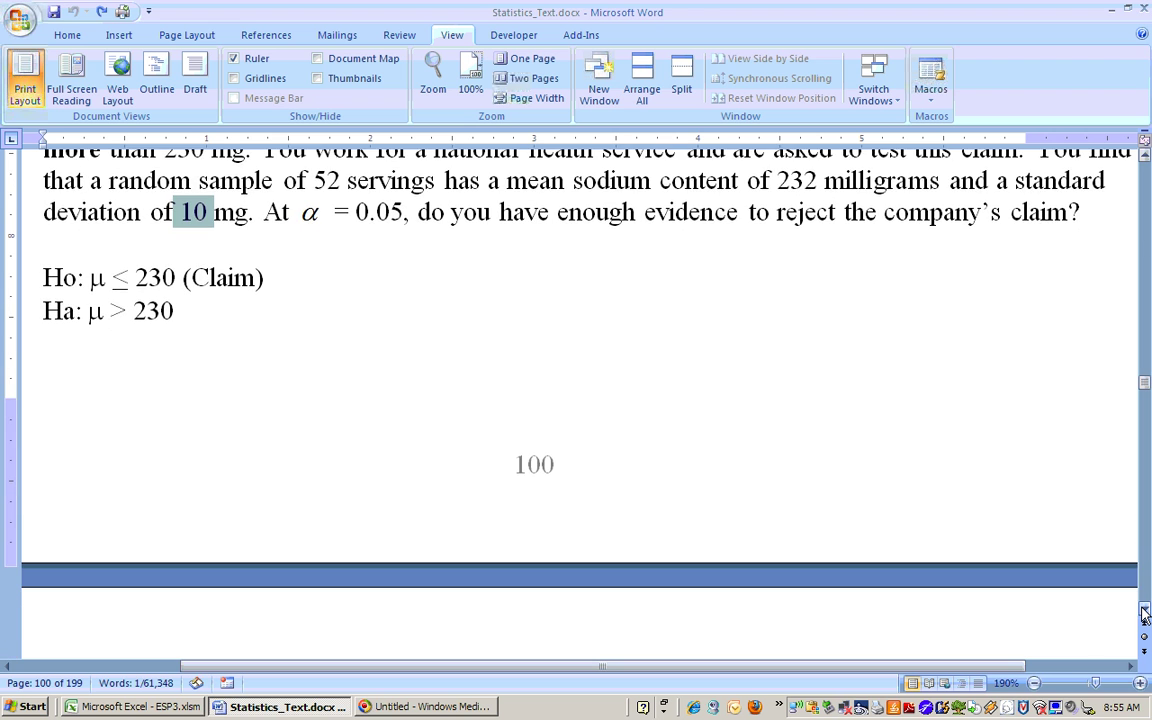